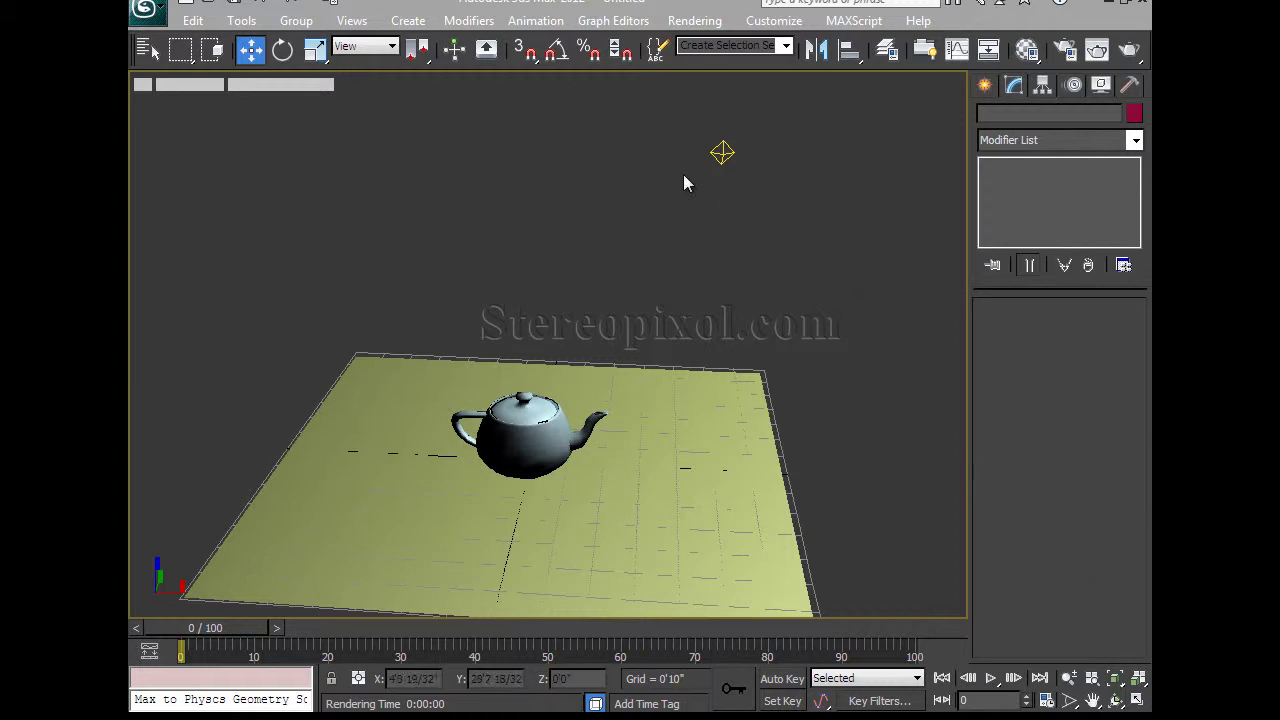
Box-select the Omni001 light above the teapot in the Perspective viewport
left_click_drag(674, 115, 795, 207)
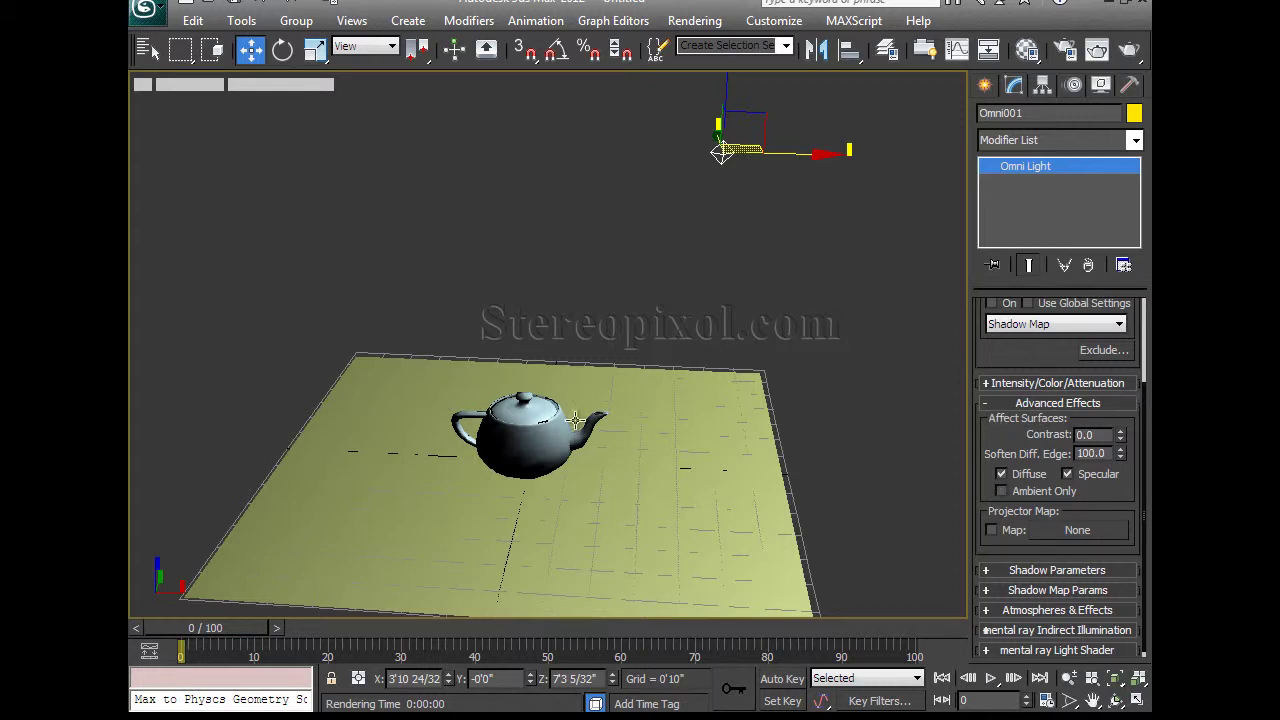
middle_click_drag(650, 280, 500, 374, "alt")
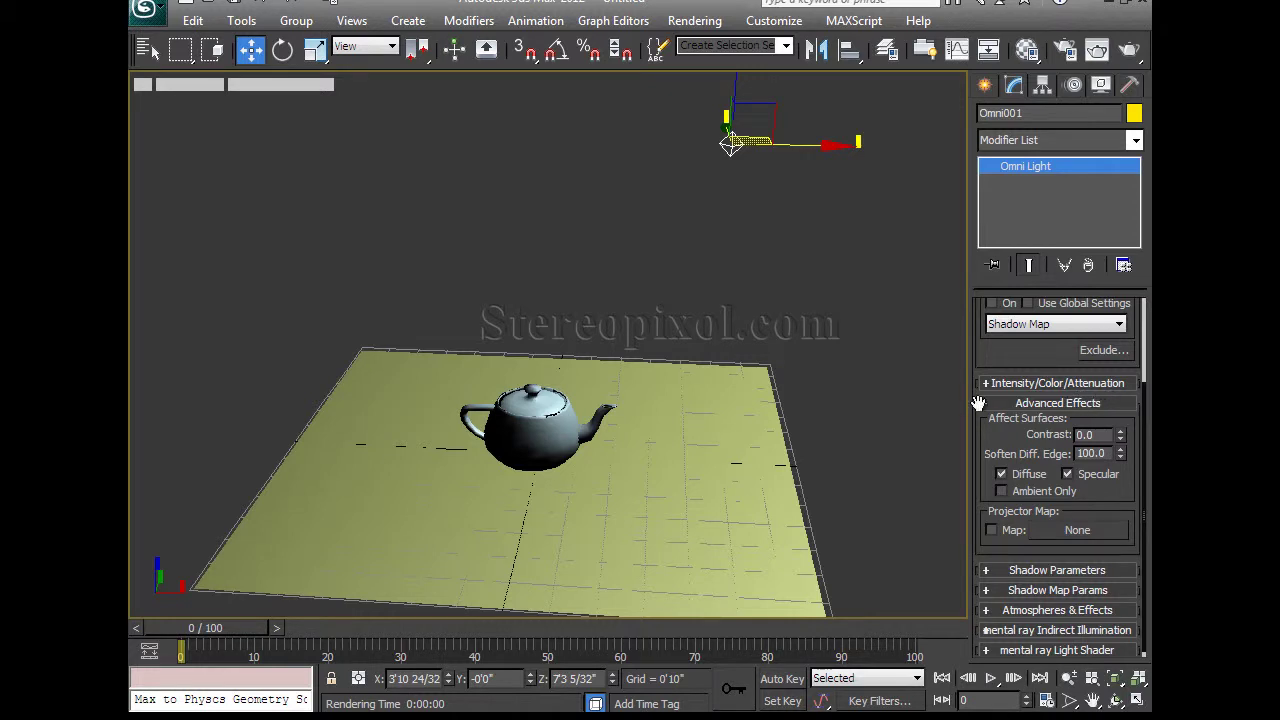
Look at the Target Spot light type under Create > Lights, then return to Omni001's parameters
left_click(986, 86)
left_click(1014, 215)
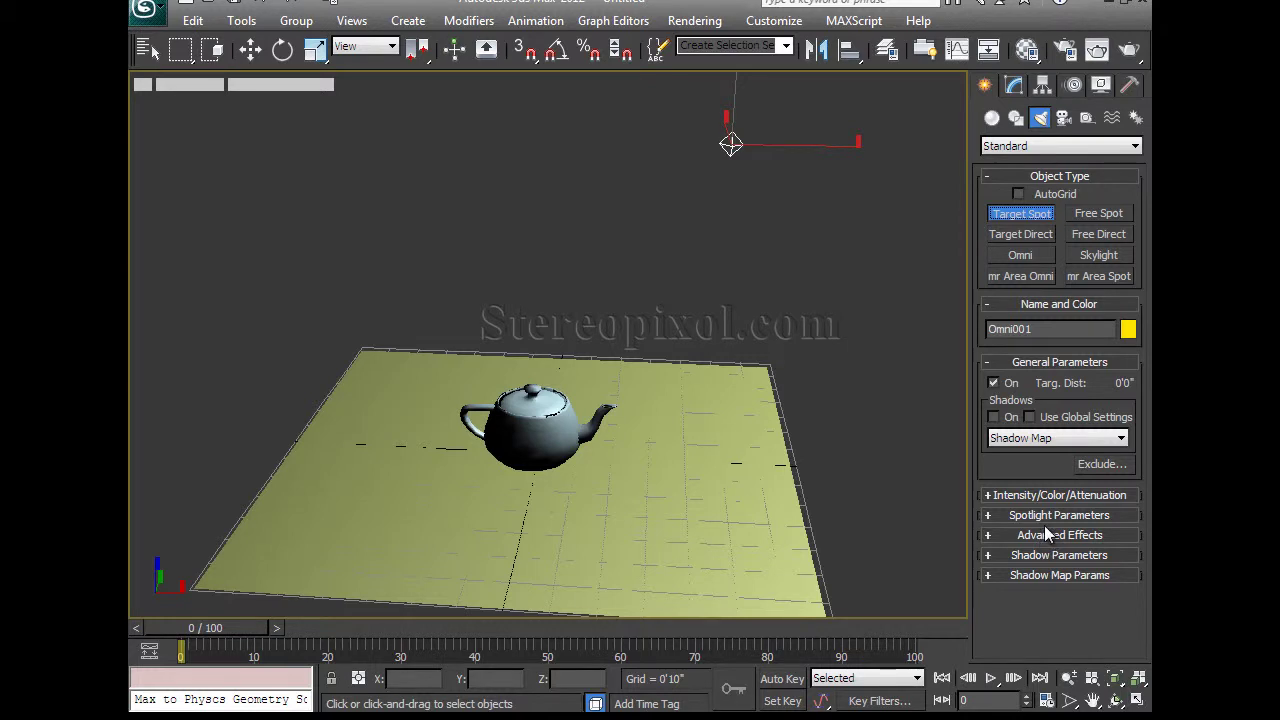
left_click(1013, 86)
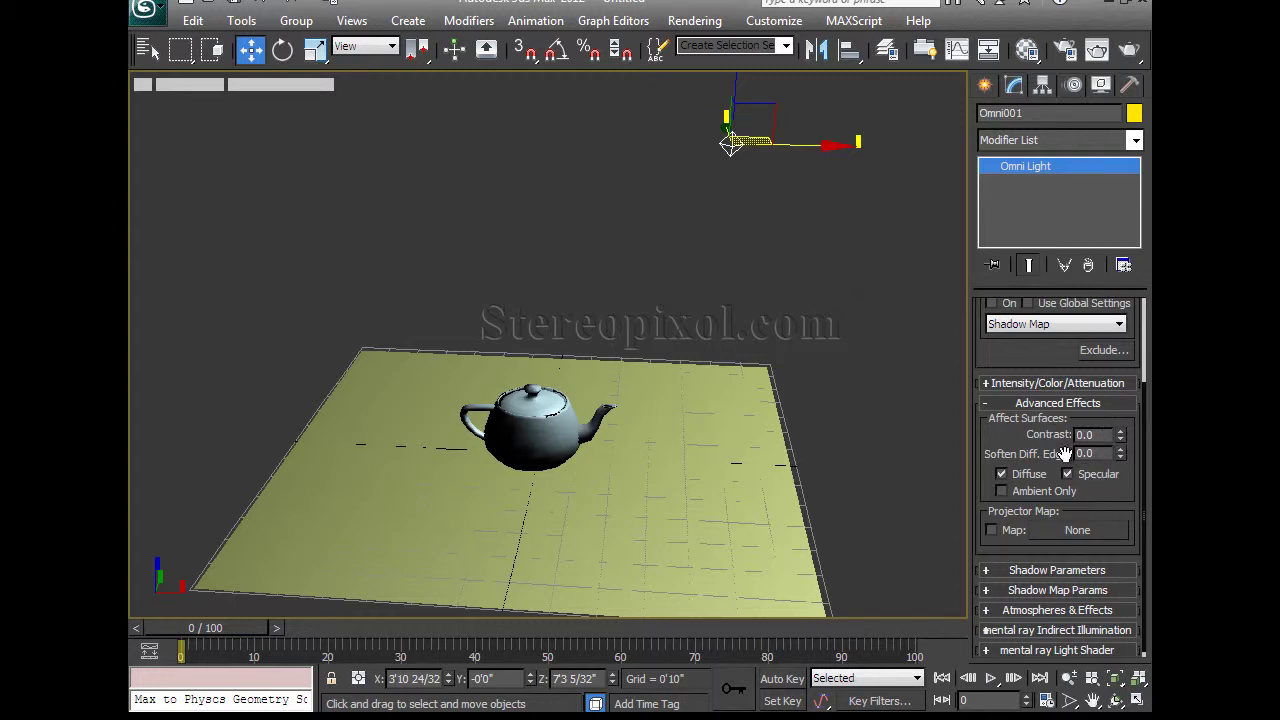
Render the Perspective view of the teapot scene
left_click(1130, 52)
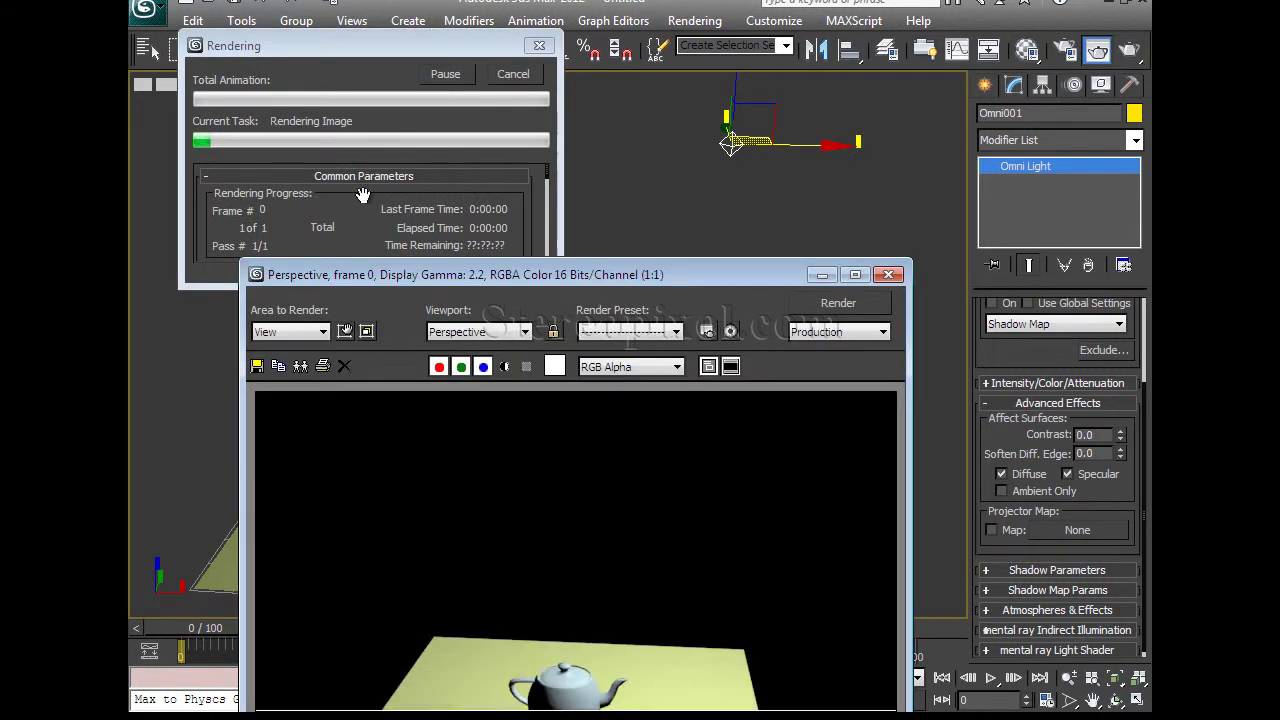
left_click_drag(471, 274, 419, 46)
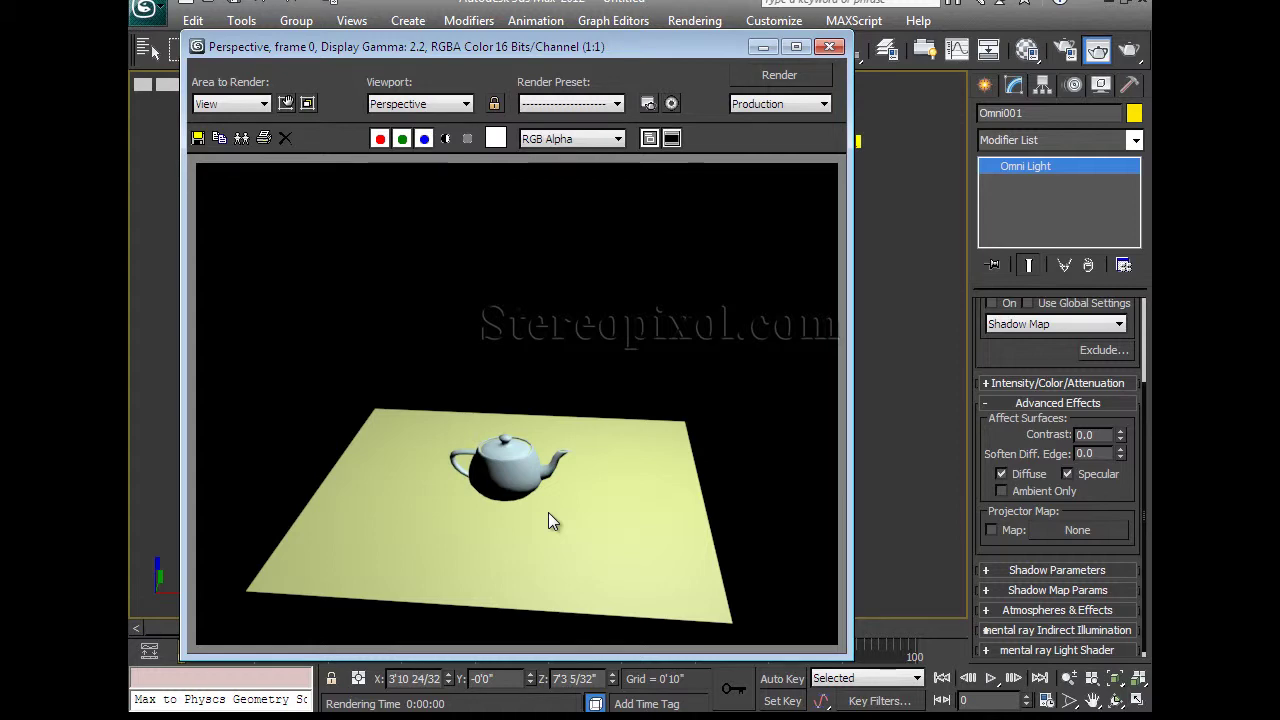
left_click_drag(610, 47, 629, 106)
Load the last render into RAM Player Channel A and close the rendered frame window
left_click(695, 21)
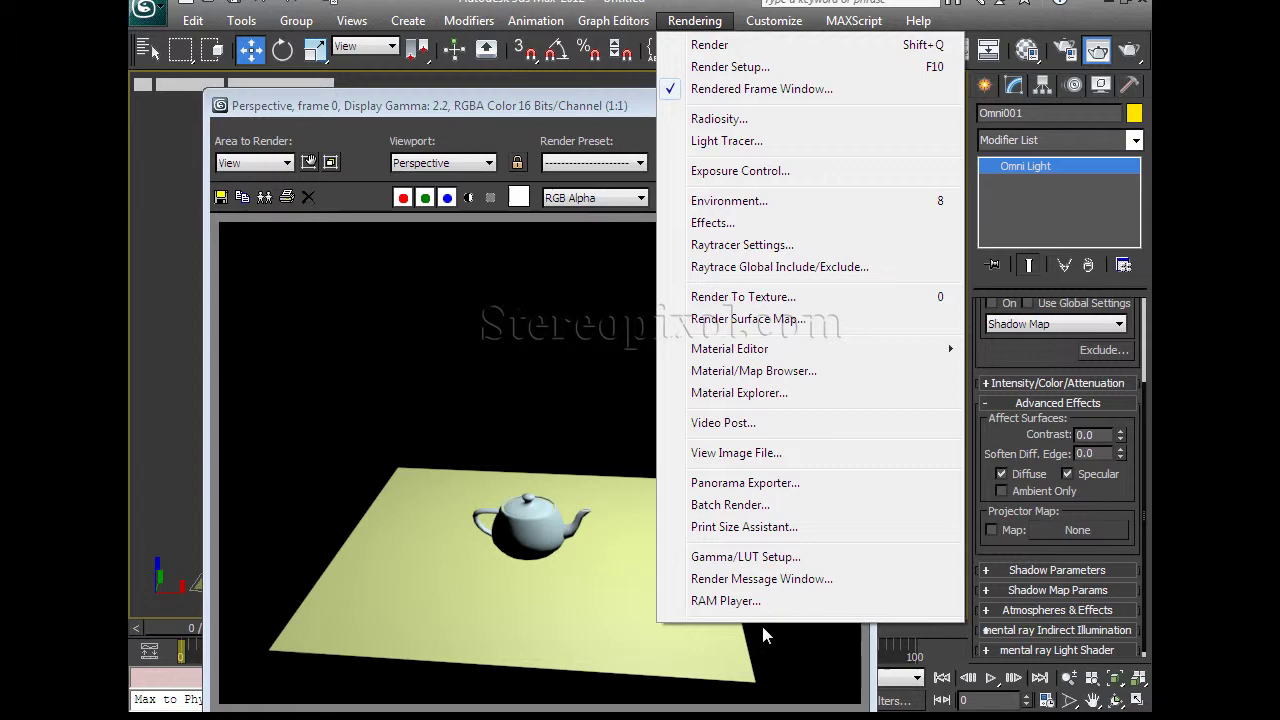
left_click(745, 602)
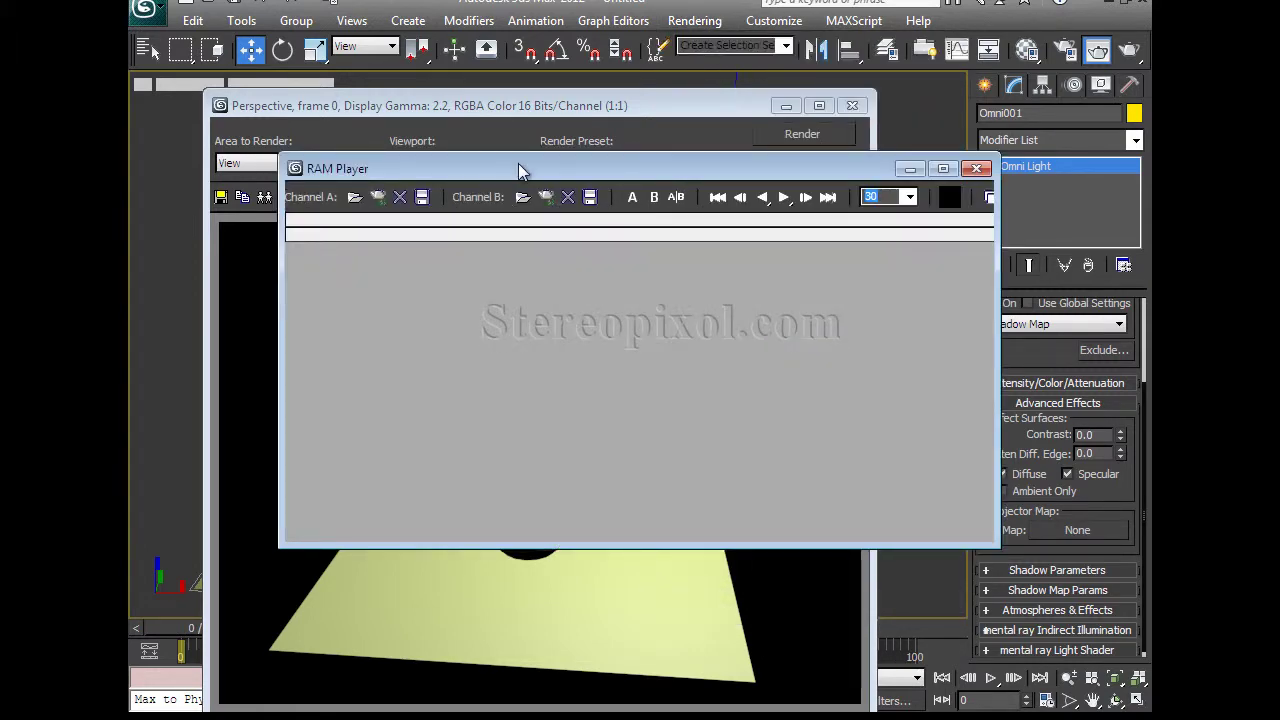
left_click_drag(520, 170, 705, 280)
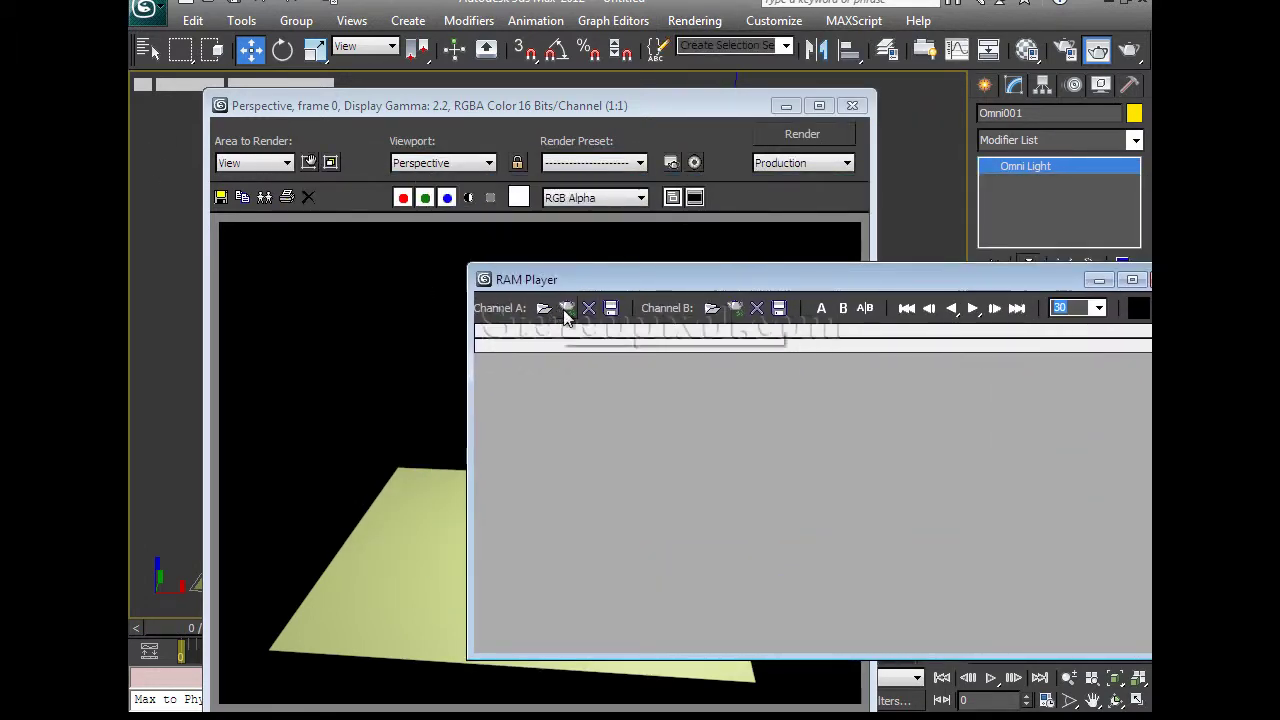
left_click(566, 308)
left_click(868, 561)
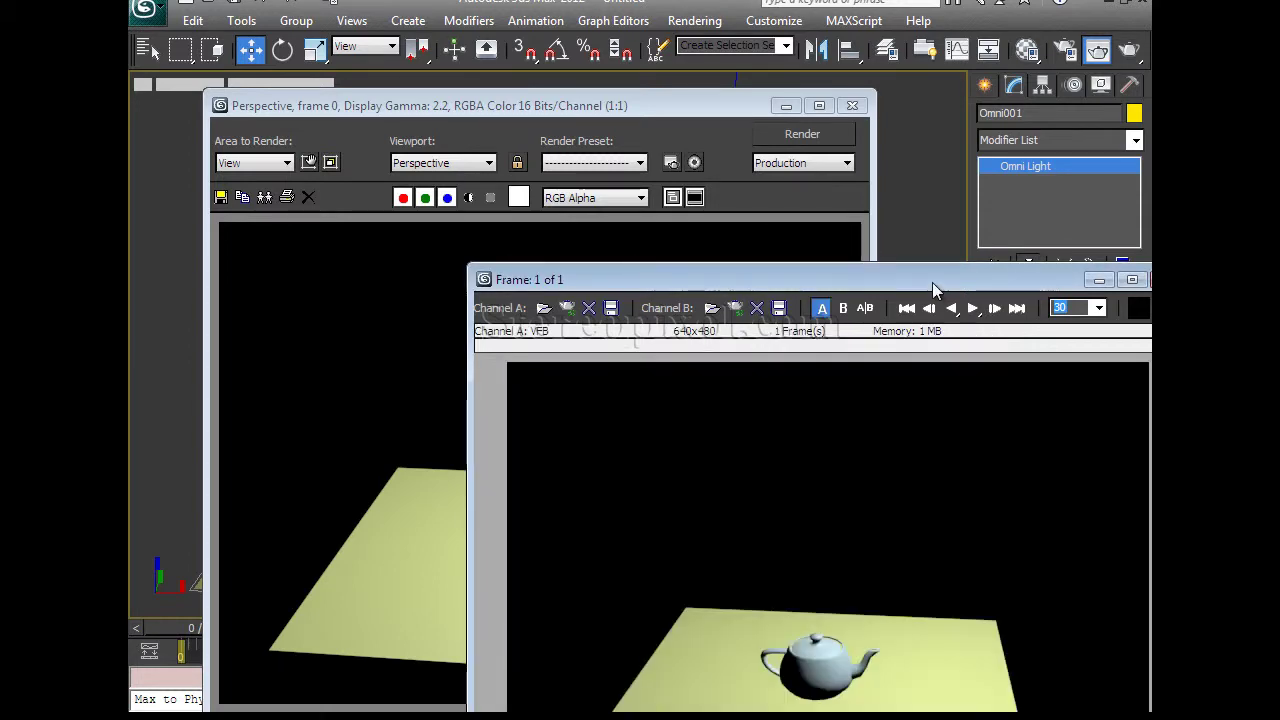
left_click_drag(937, 290, 320, 120)
left_click(852, 106)
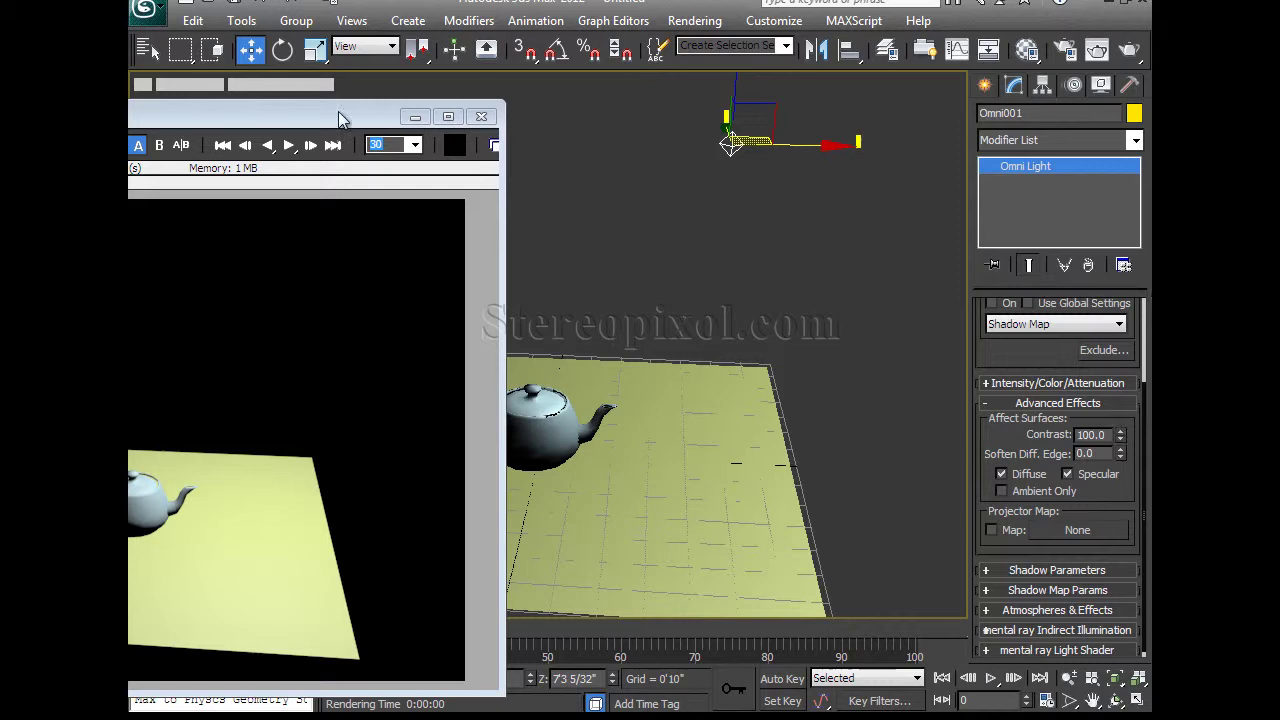
Render the scene again with Contrast at 100.0
key("shift+q")
left_click_drag(680, 86, 729, 66)
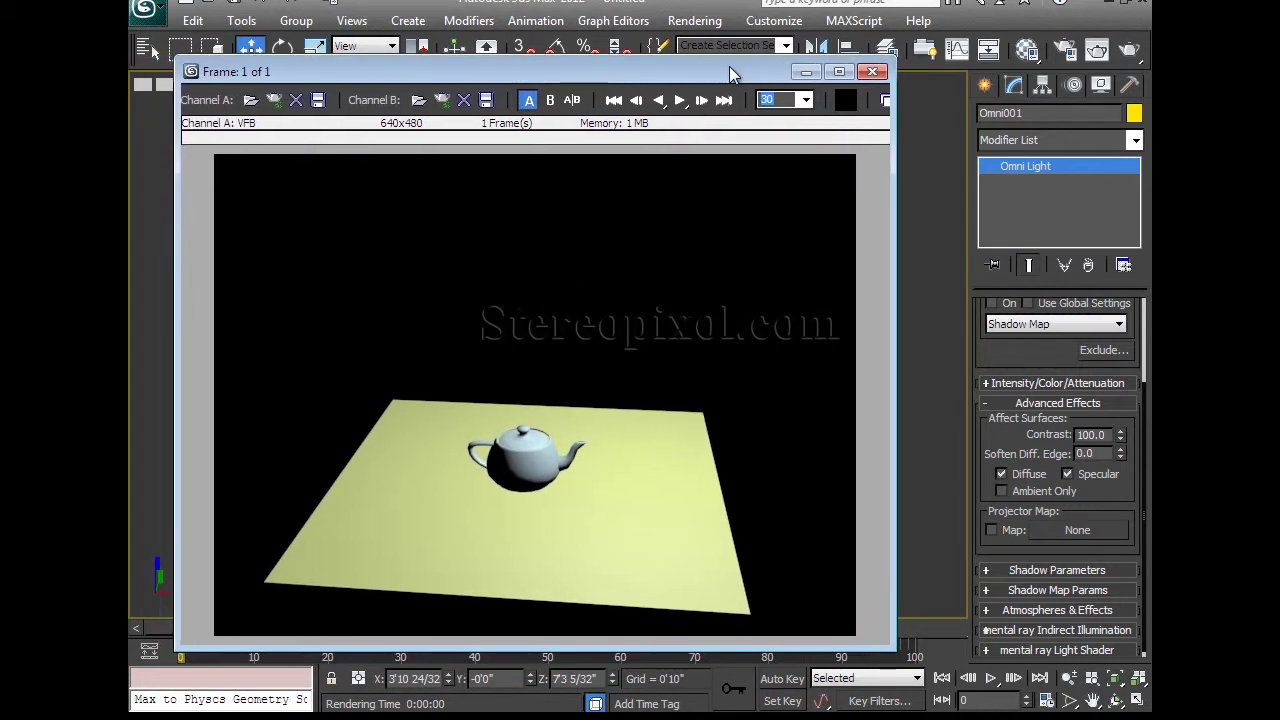
left_click(1130, 51)
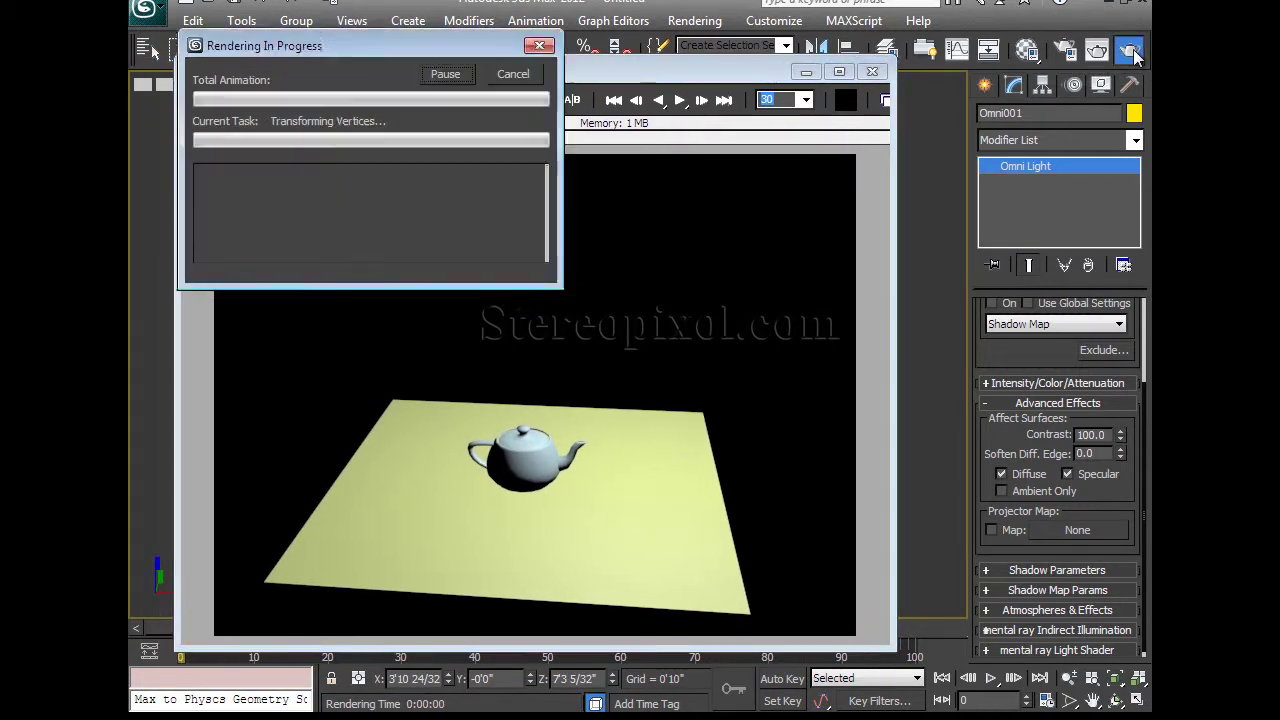
left_click_drag(524, 88, 742, 47)
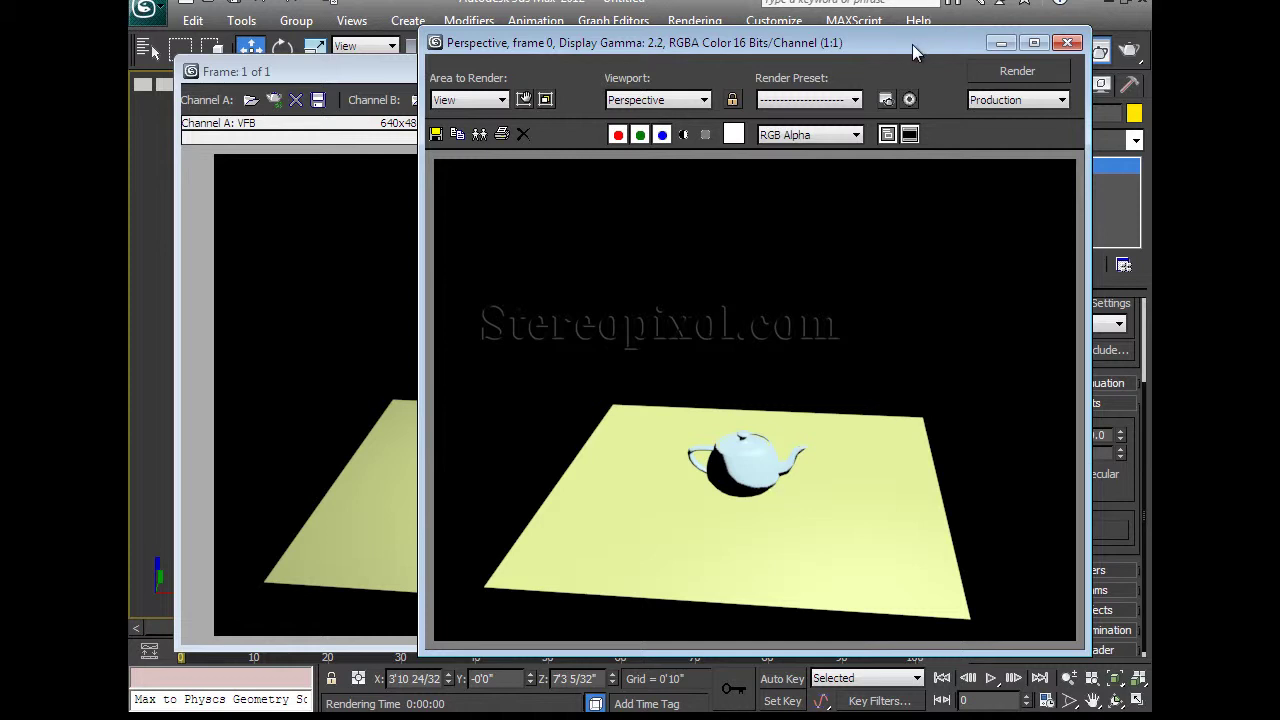
left_click_drag(912, 44, 783, 37)
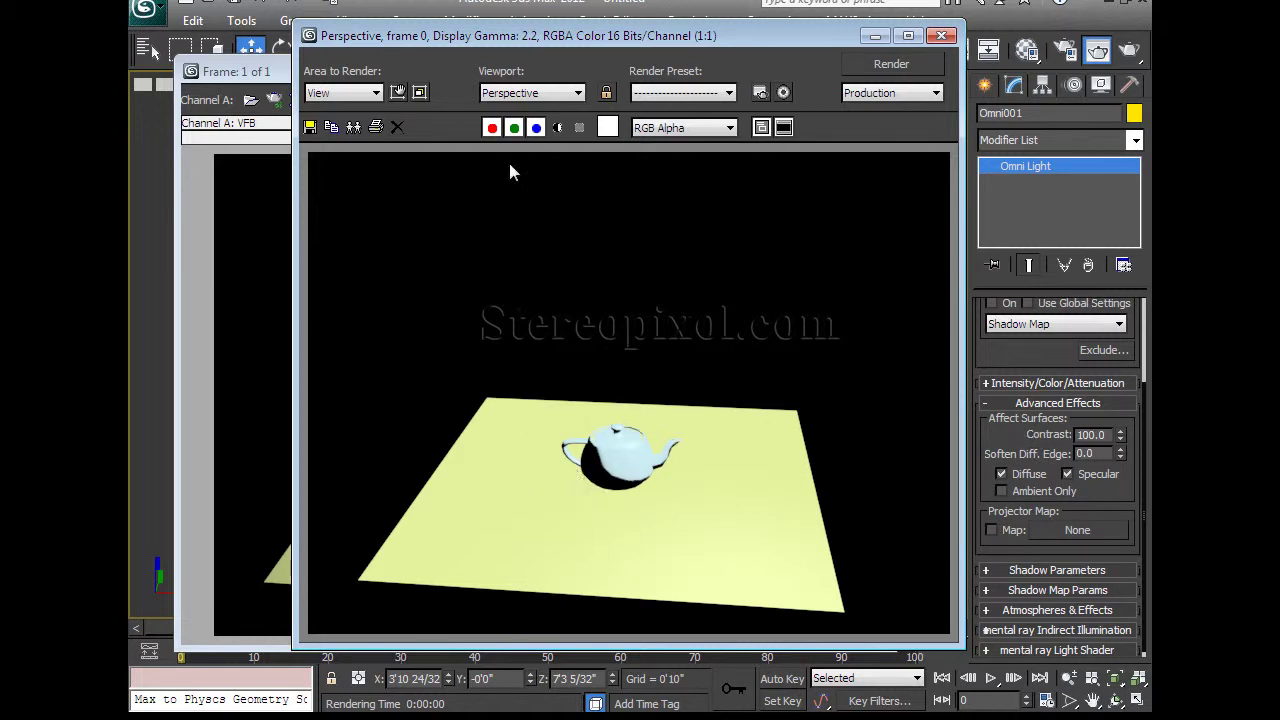
left_click_drag(642, 37, 882, 315)
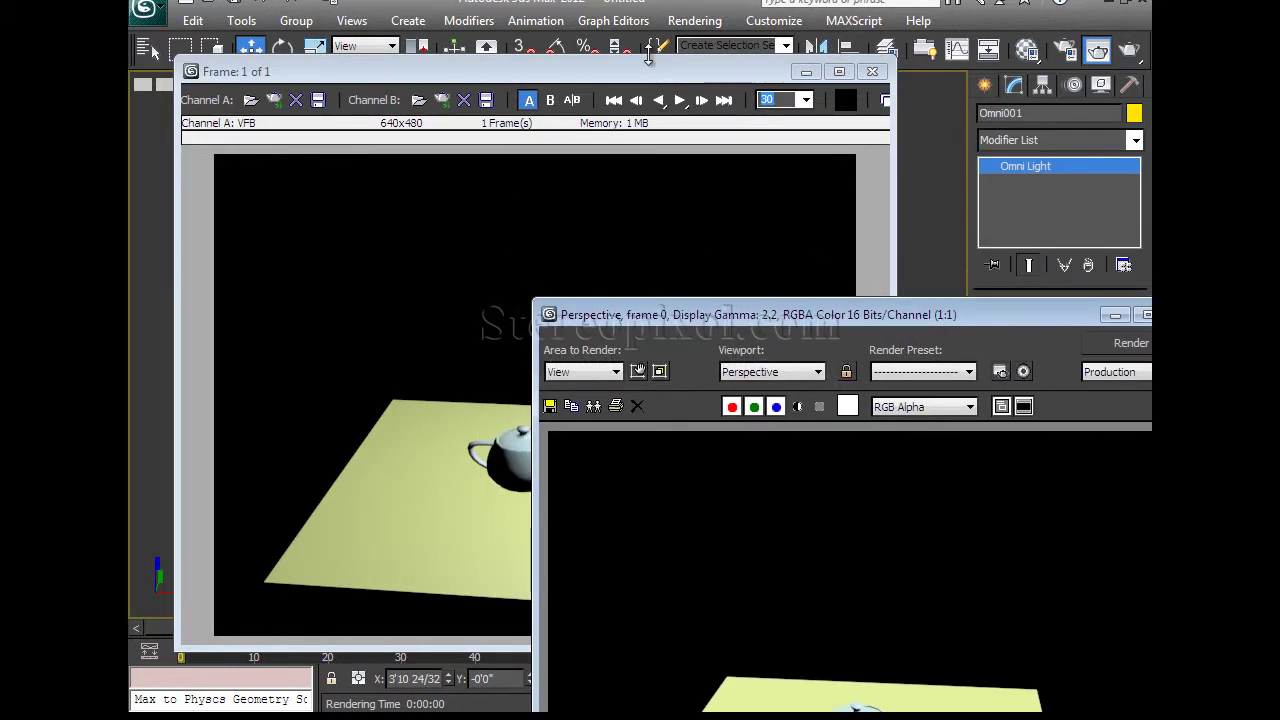
Load the new render into RAM Player Channel B and drag the A/B split to compare
left_click(644, 78)
left_click(442, 100)
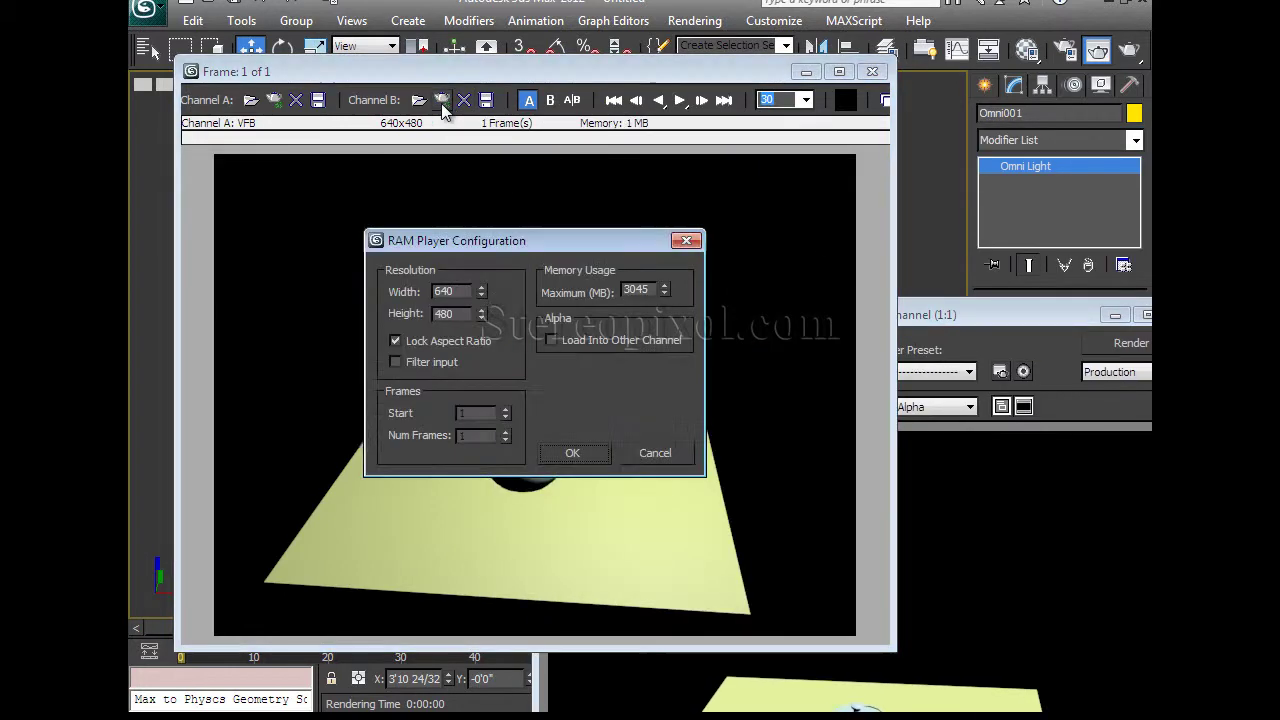
left_click(573, 453)
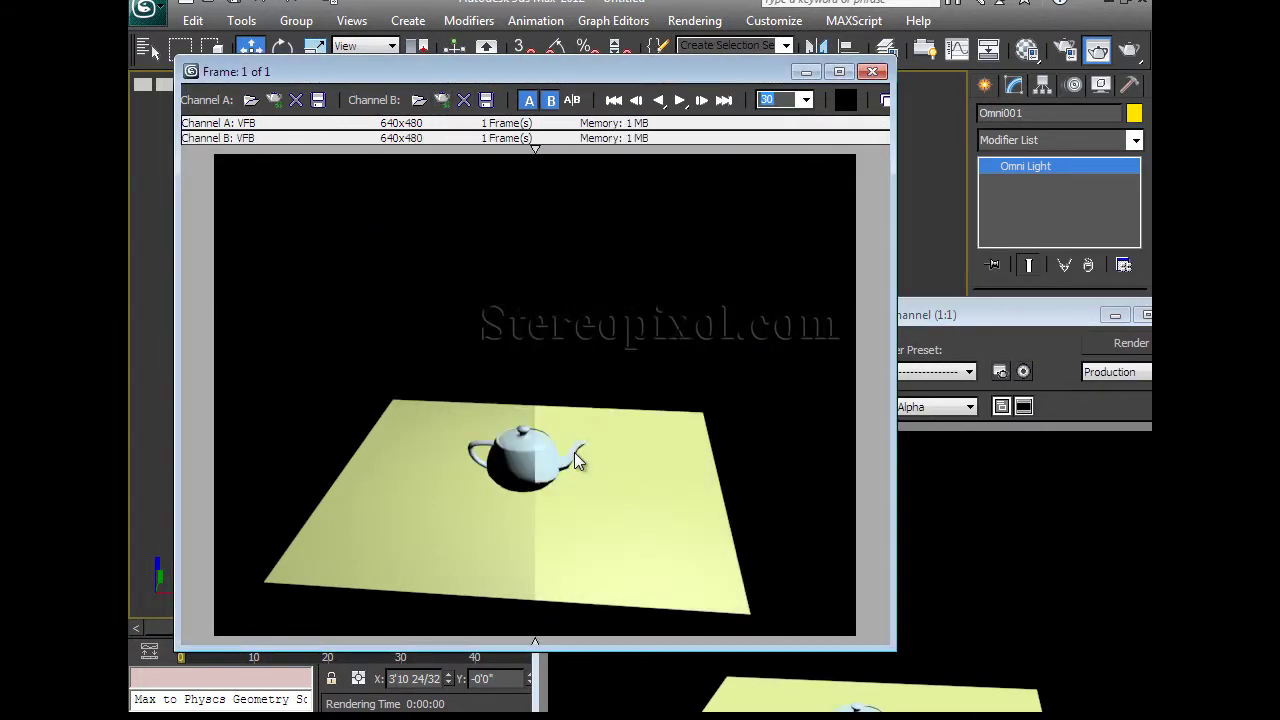
left_click_drag(542, 214, 514, 258)
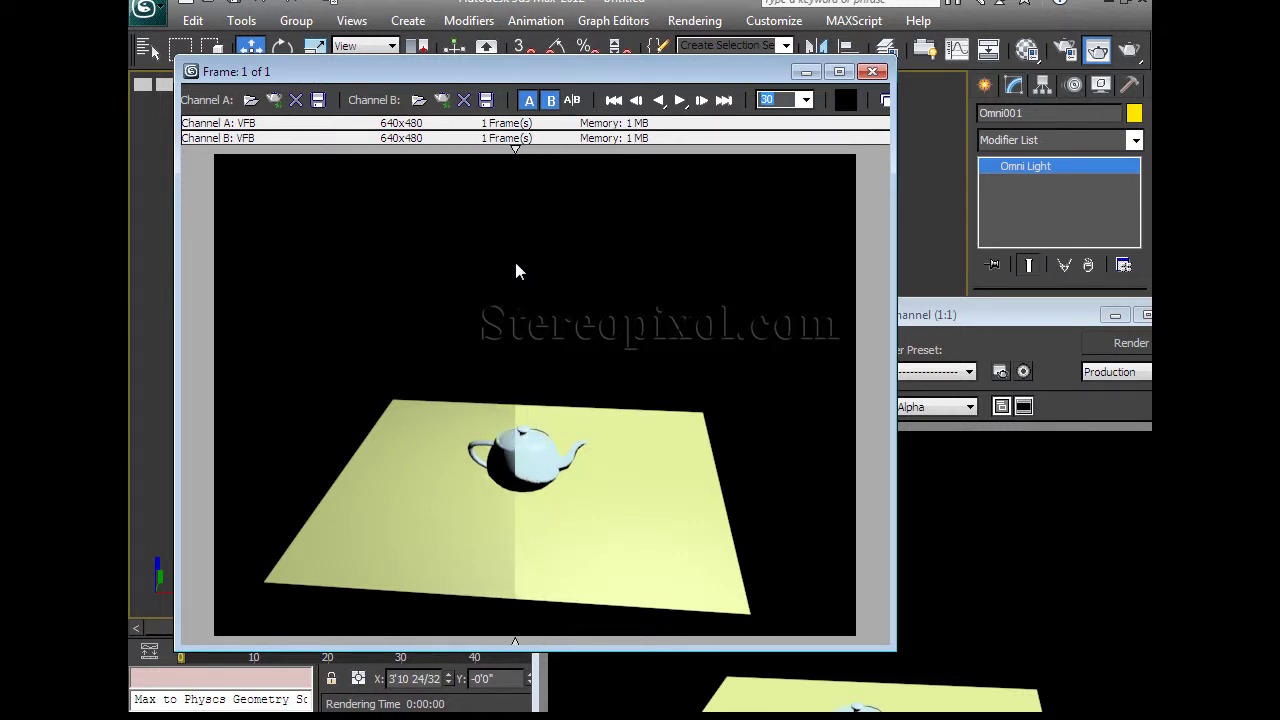
left_click_drag(990, 316, 574, 198)
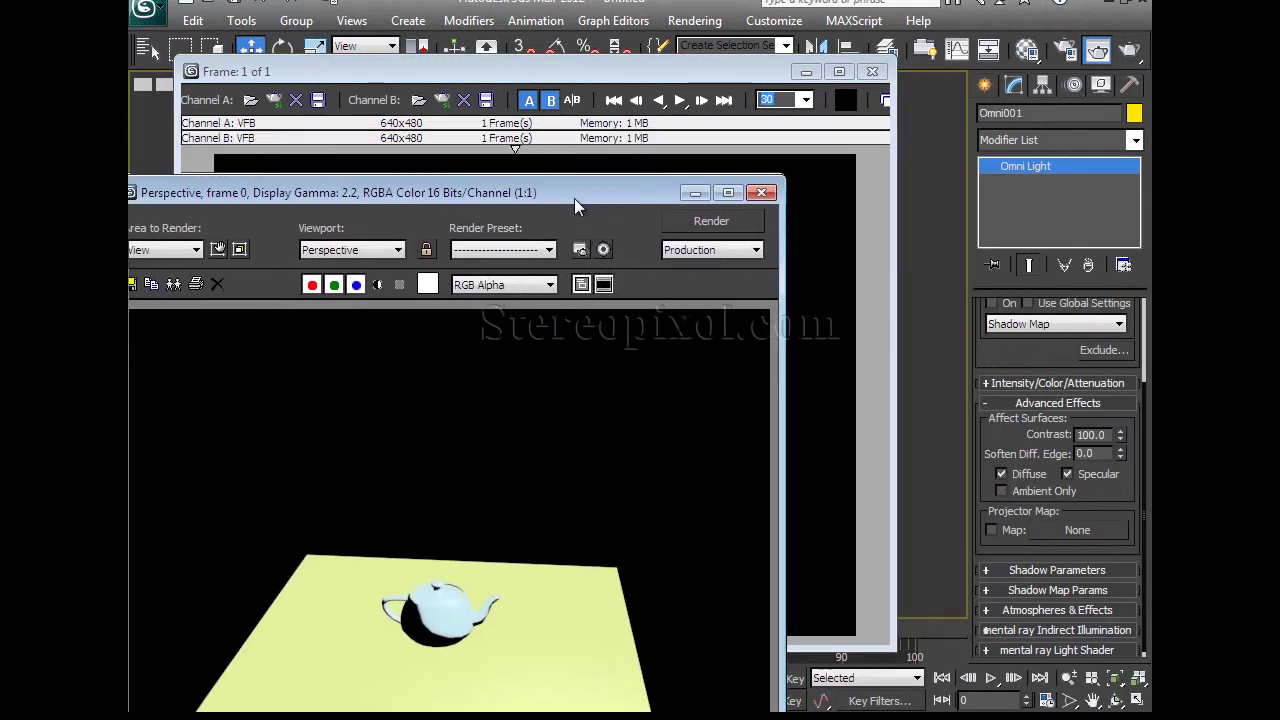
Lower Omni001's Contrast from 100.0 to 34.0
left_click(763, 197)
left_click_drag(528, 325, 518, 357)
left_click_drag(1120, 436, 1116, 498)
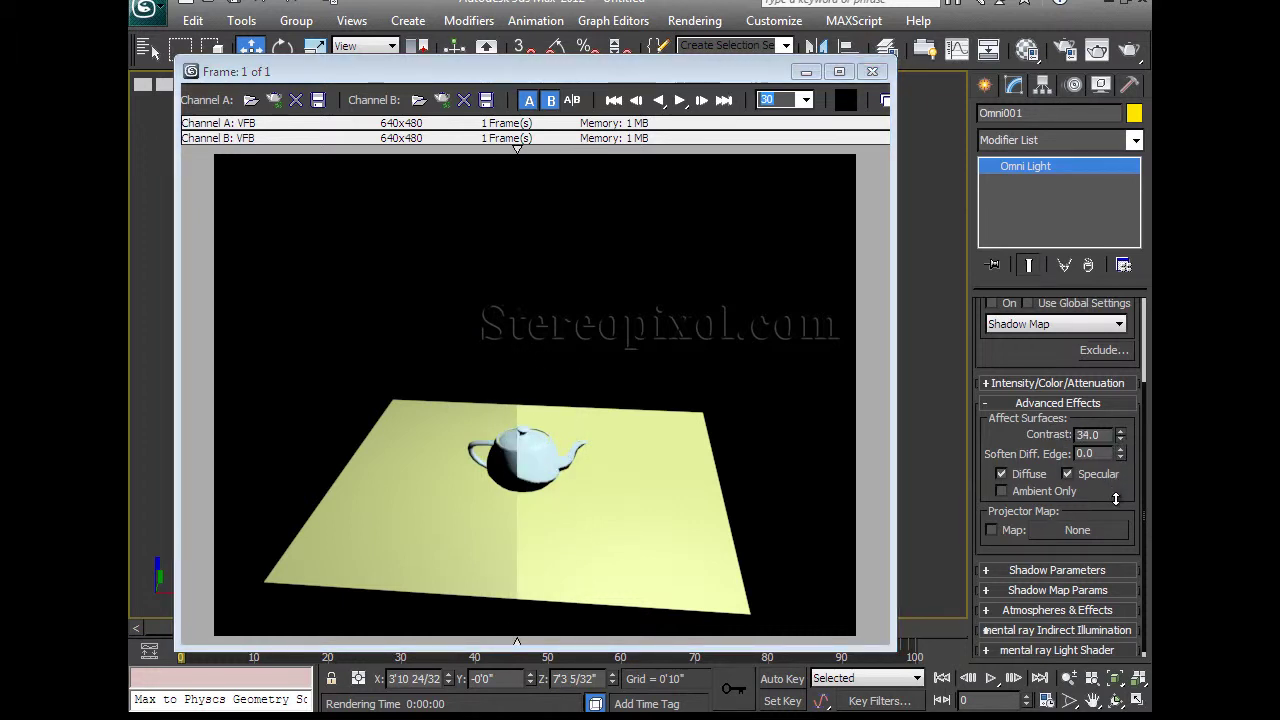
Render at Contrast 34.0 and load it into RAM Player Channel B for split comparison
left_click(1128, 50)
left_click_drag(529, 102, 885, 272)
left_click(535, 73)
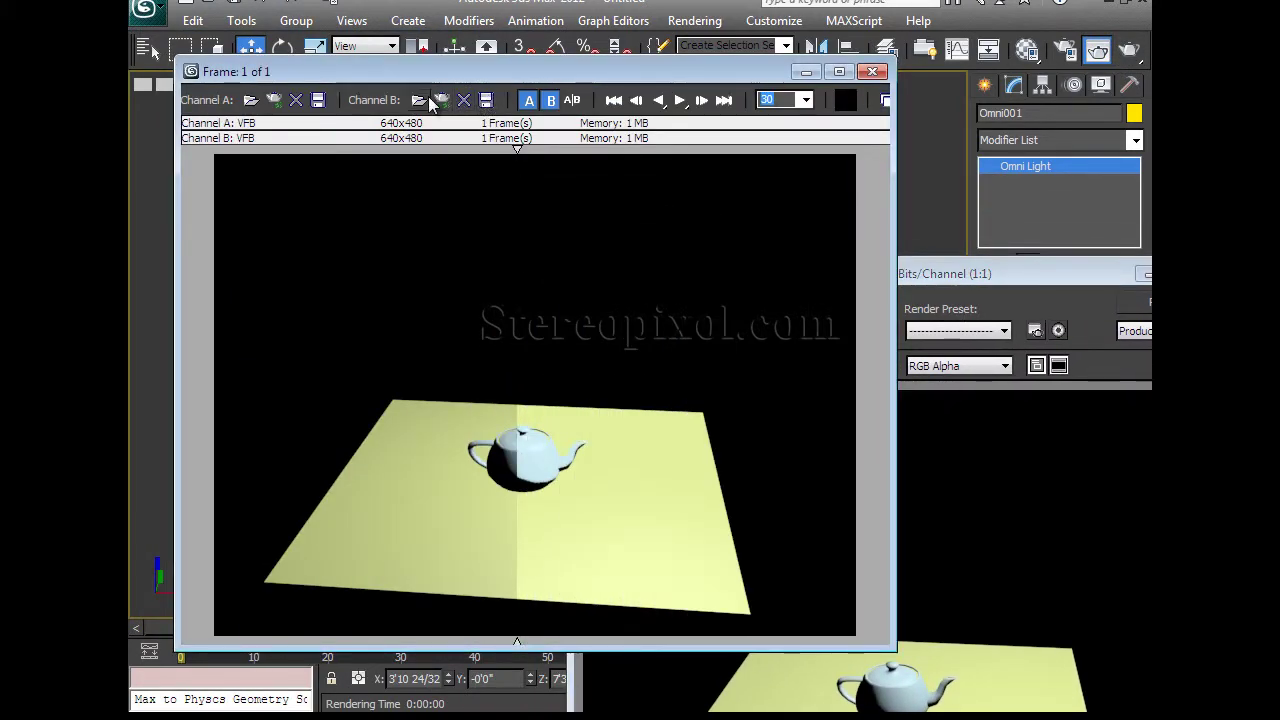
left_click(441, 100)
left_click(578, 452)
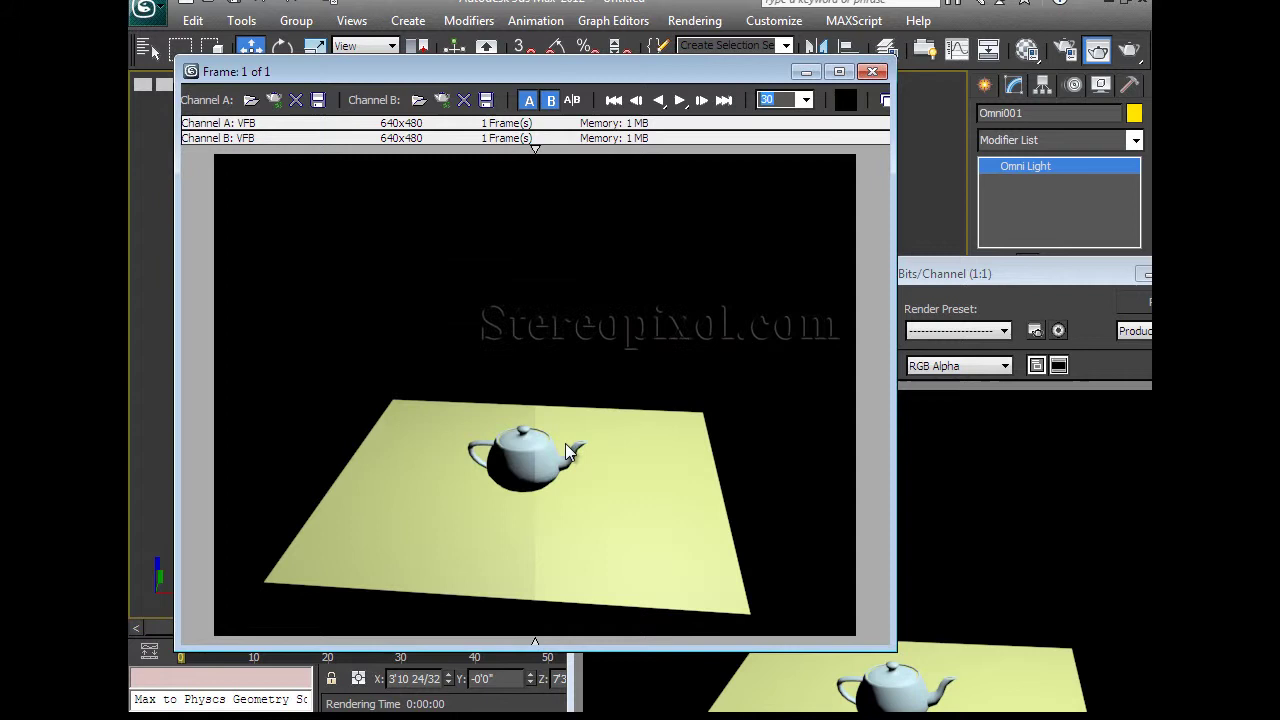
mouse_move(520, 326)
left_mouse_down()
mouse_move(490, 328)
mouse_move(568, 334)
mouse_move(489, 337)
mouse_move(532, 325)
left_mouse_up()
Close the rendered frame window and the RAM Player
left_click(996, 312)
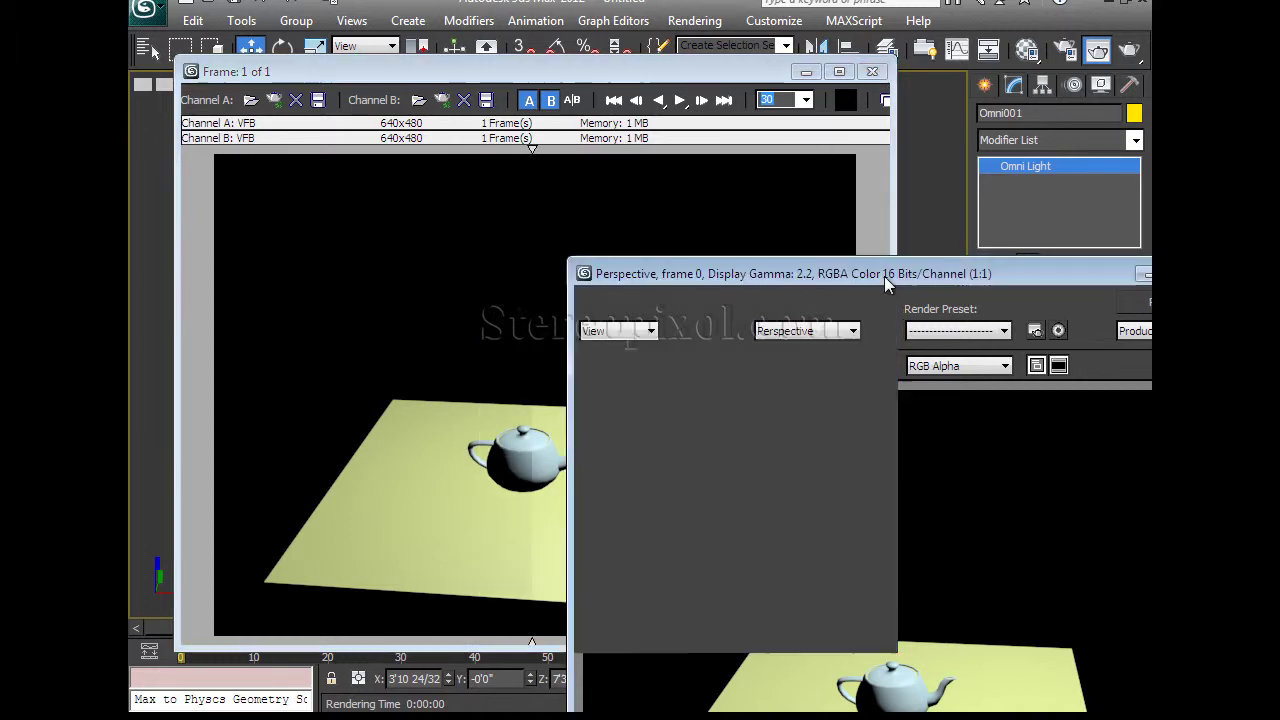
left_click(914, 250)
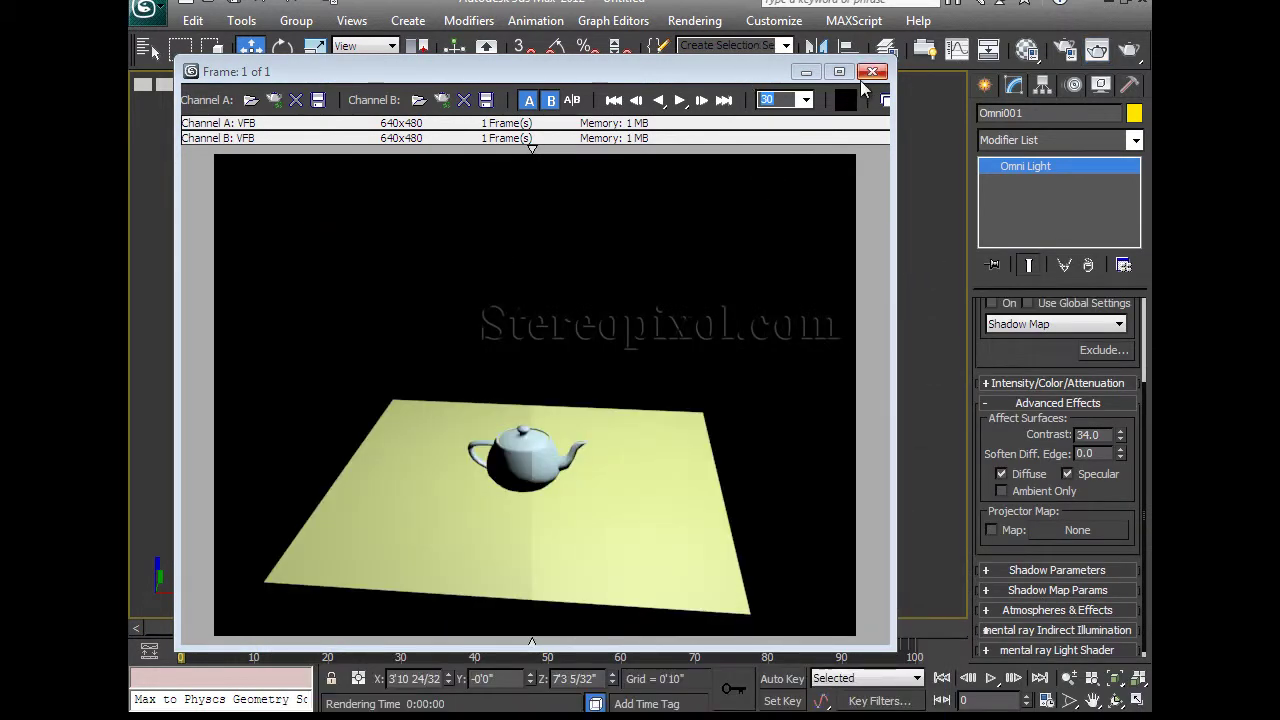
left_click(872, 71)
Exit the RAM Player and reset Omni001's Contrast to 0.0
left_click(474, 398)
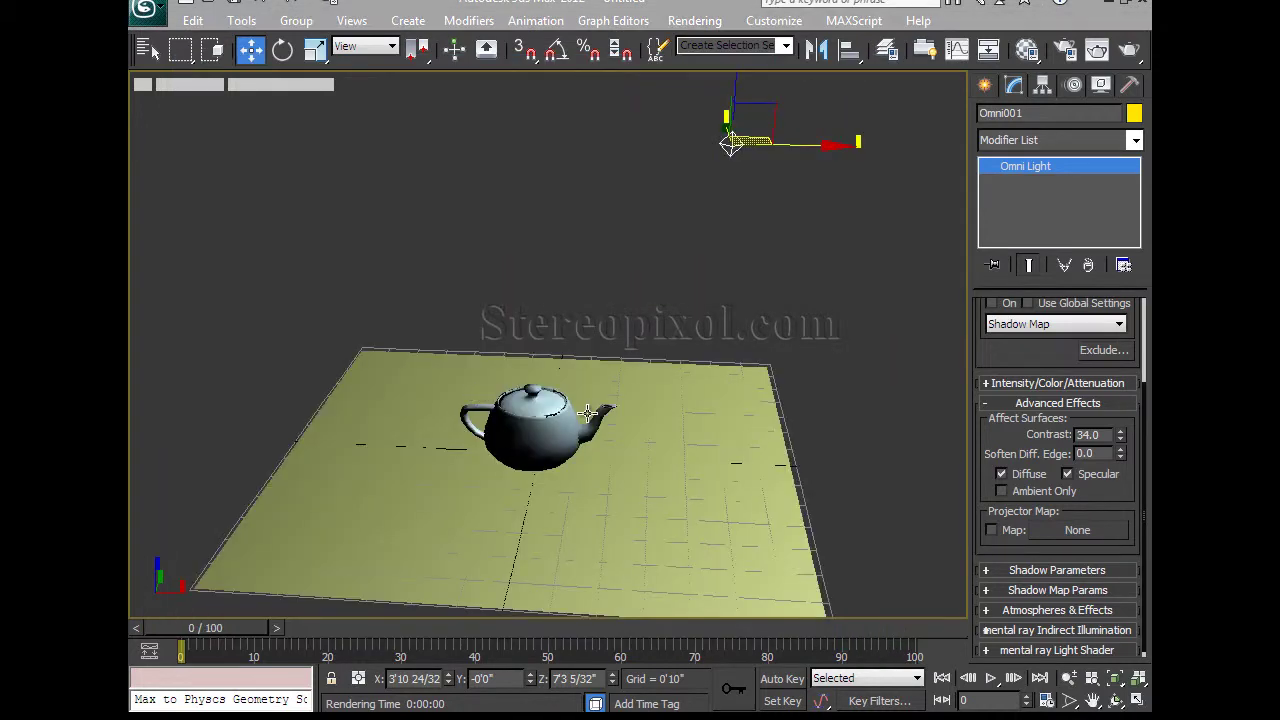
scroll(590, 410, "up", 3)
middle_click_drag(590, 410, 600, 357)
scroll(600, 357, "up", 4)
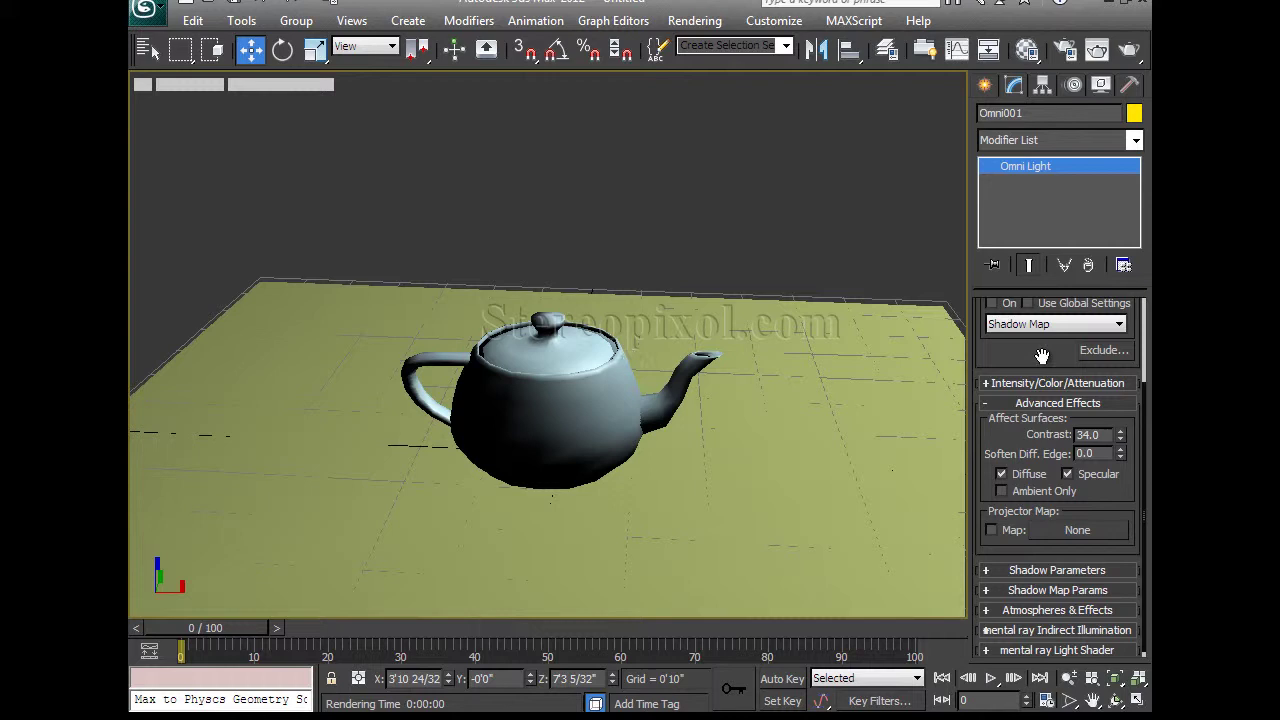
right_click(1120, 434)
Render the teapot and load the last render into RAM Player Channel A
left_click(1129, 50)
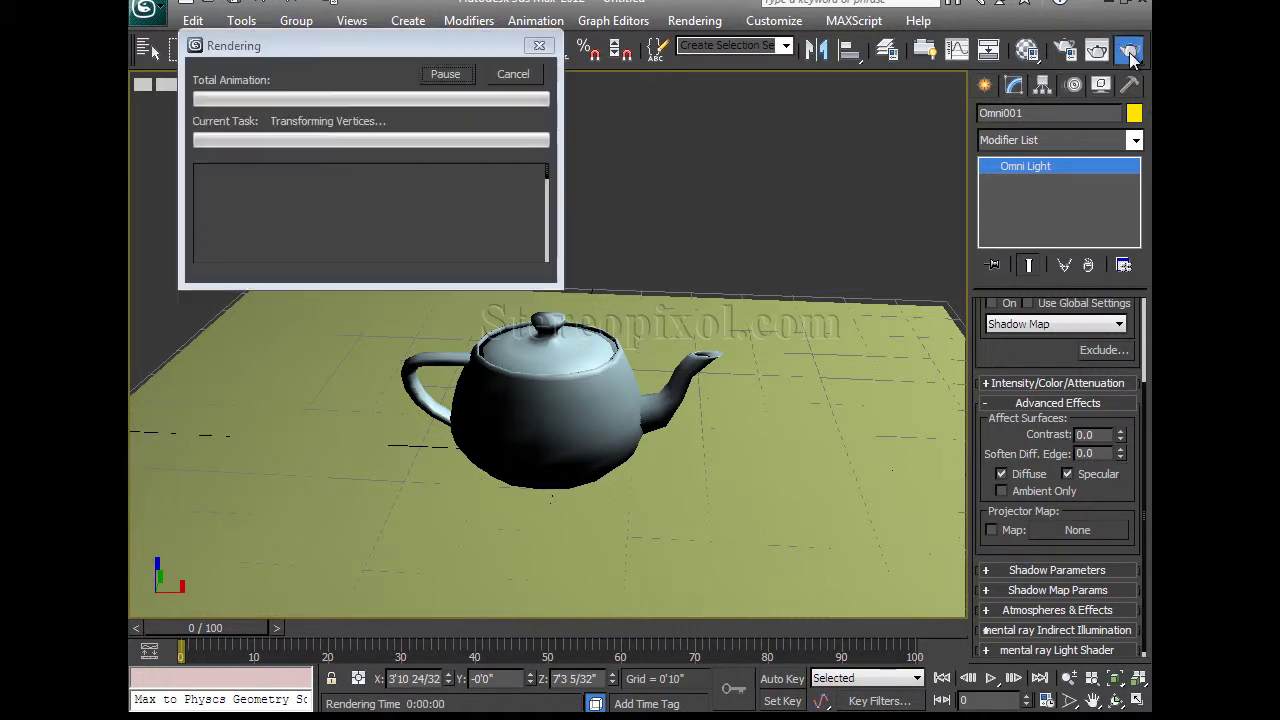
left_click_drag(611, 250, 646, 112)
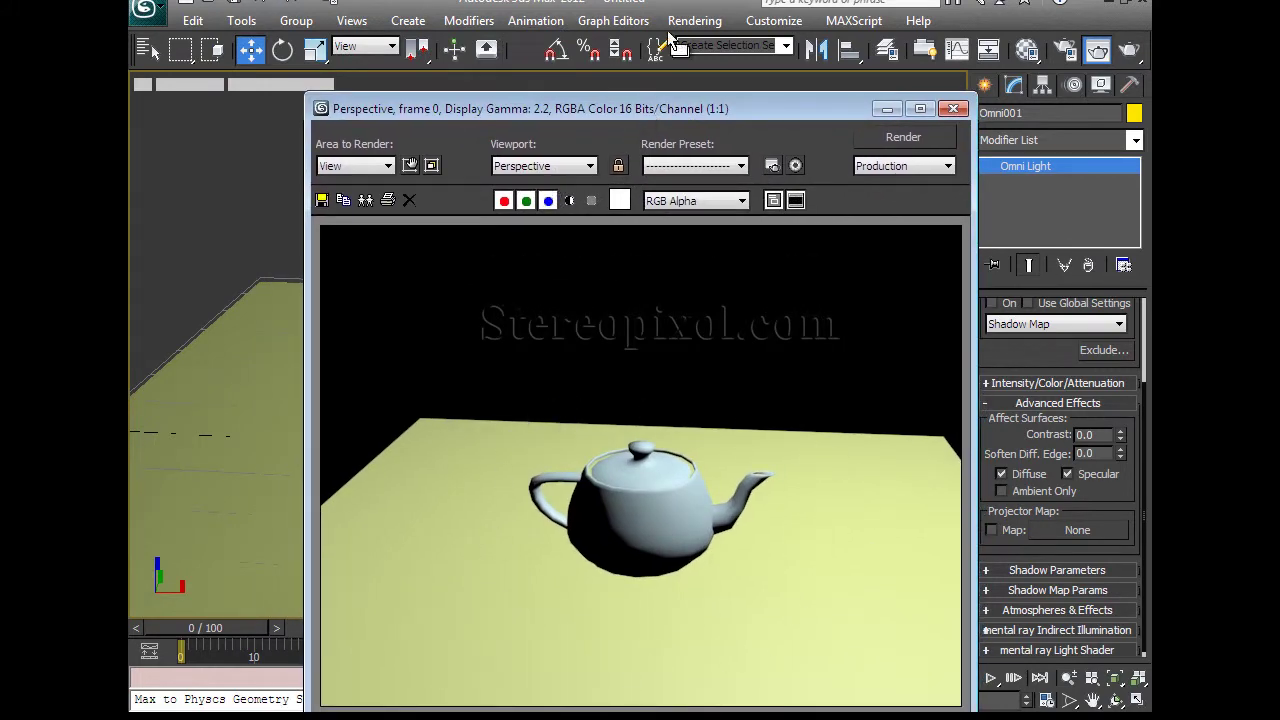
left_click(694, 20)
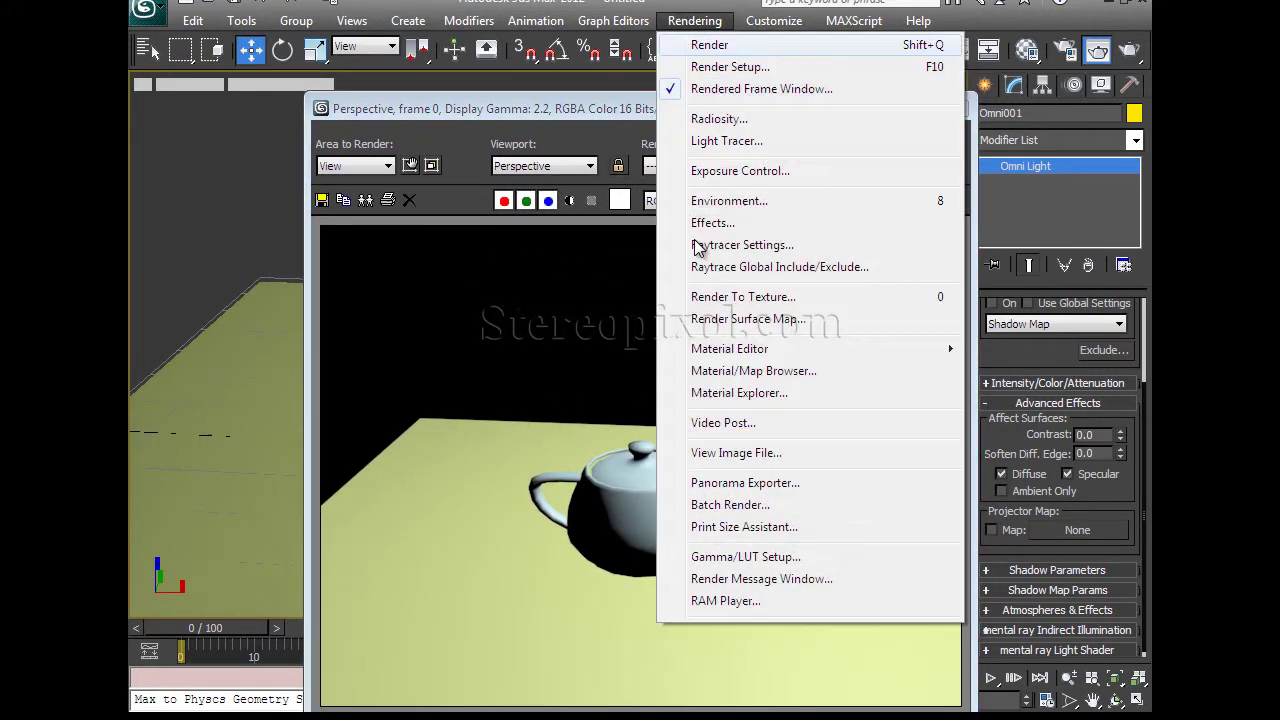
left_click(777, 601)
left_click(372, 197)
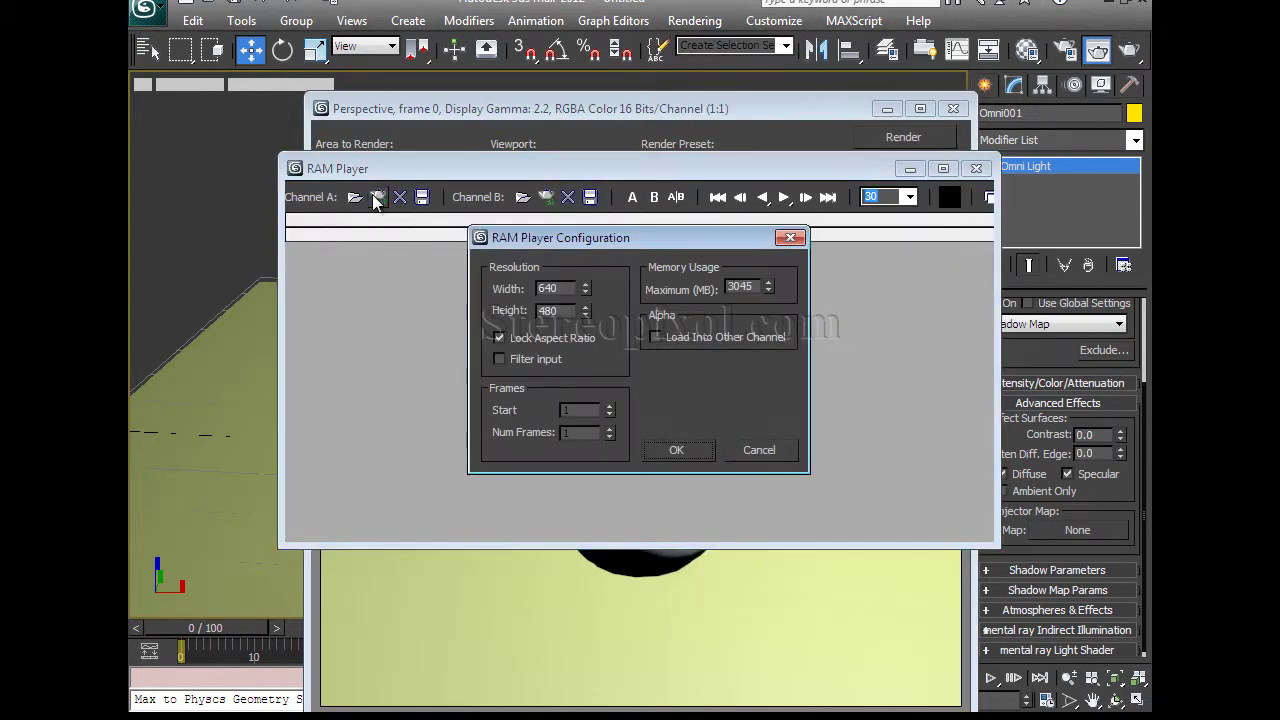
left_click(698, 452)
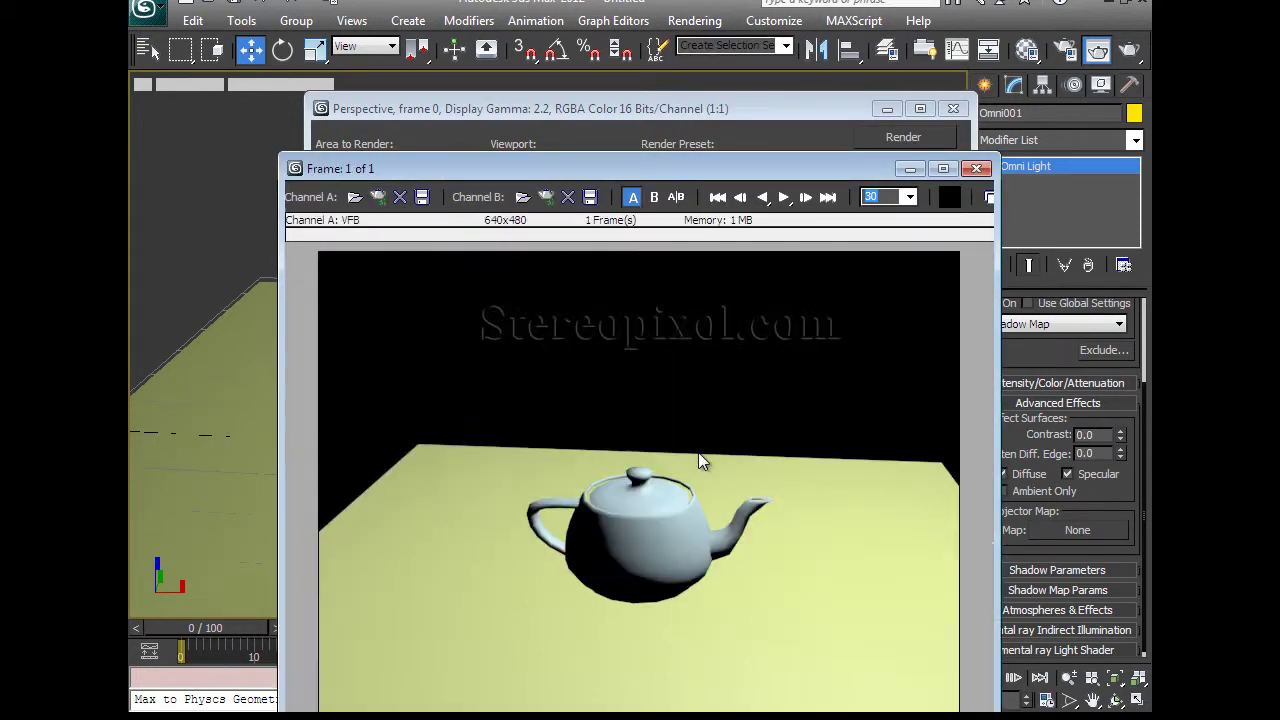
left_click_drag(666, 175, 448, 143)
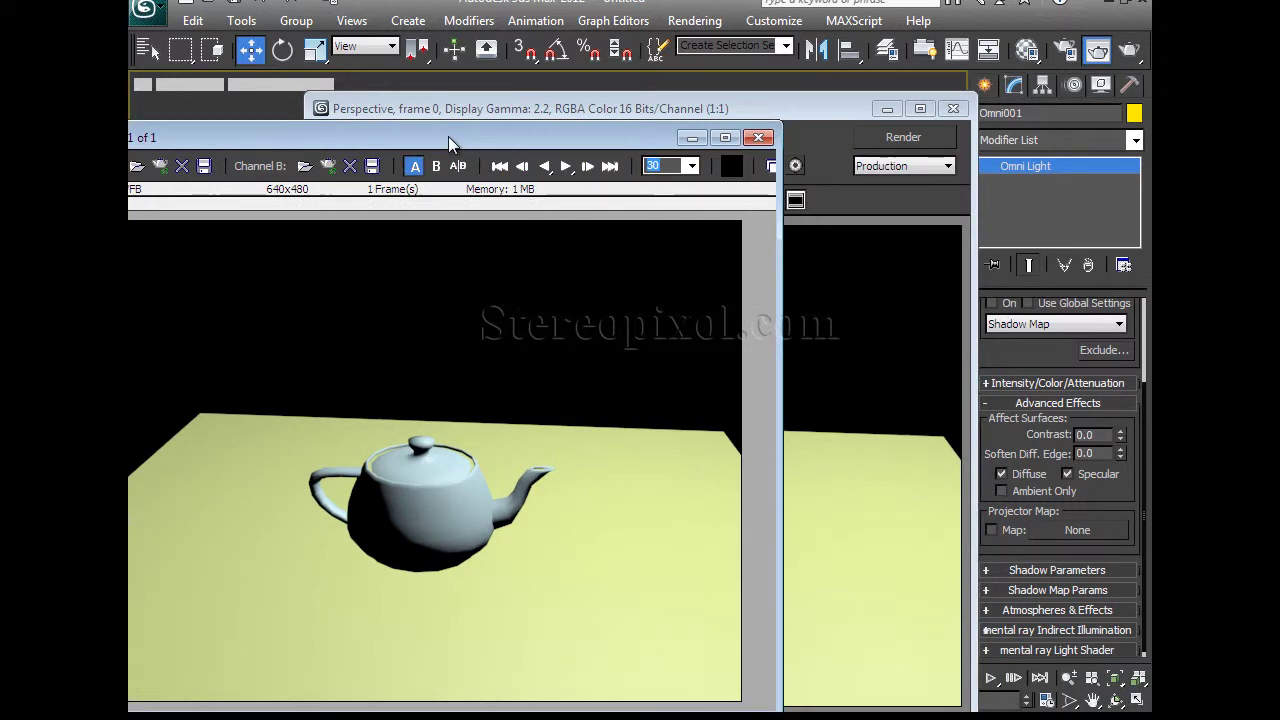
Raise Omni001's Soften Diff. Edge to 100.0
left_click(920, 108)
left_click(994, 70)
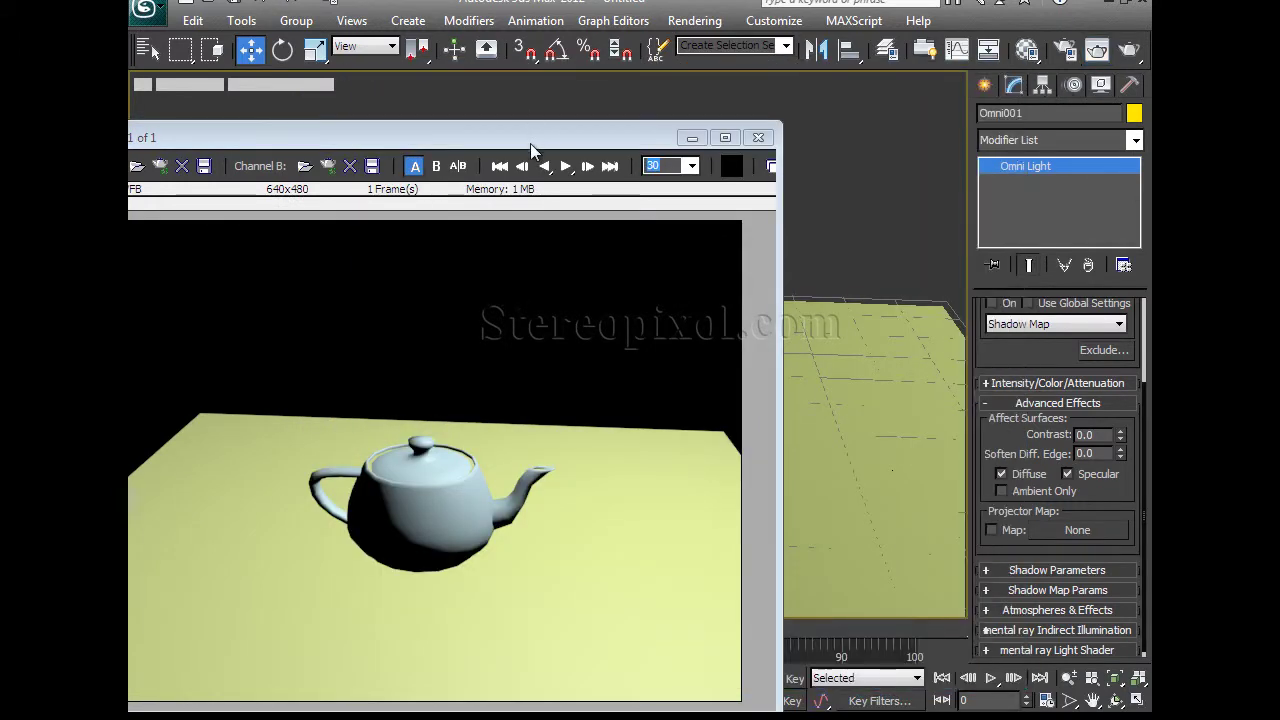
left_click_drag(530, 143, 616, 78)
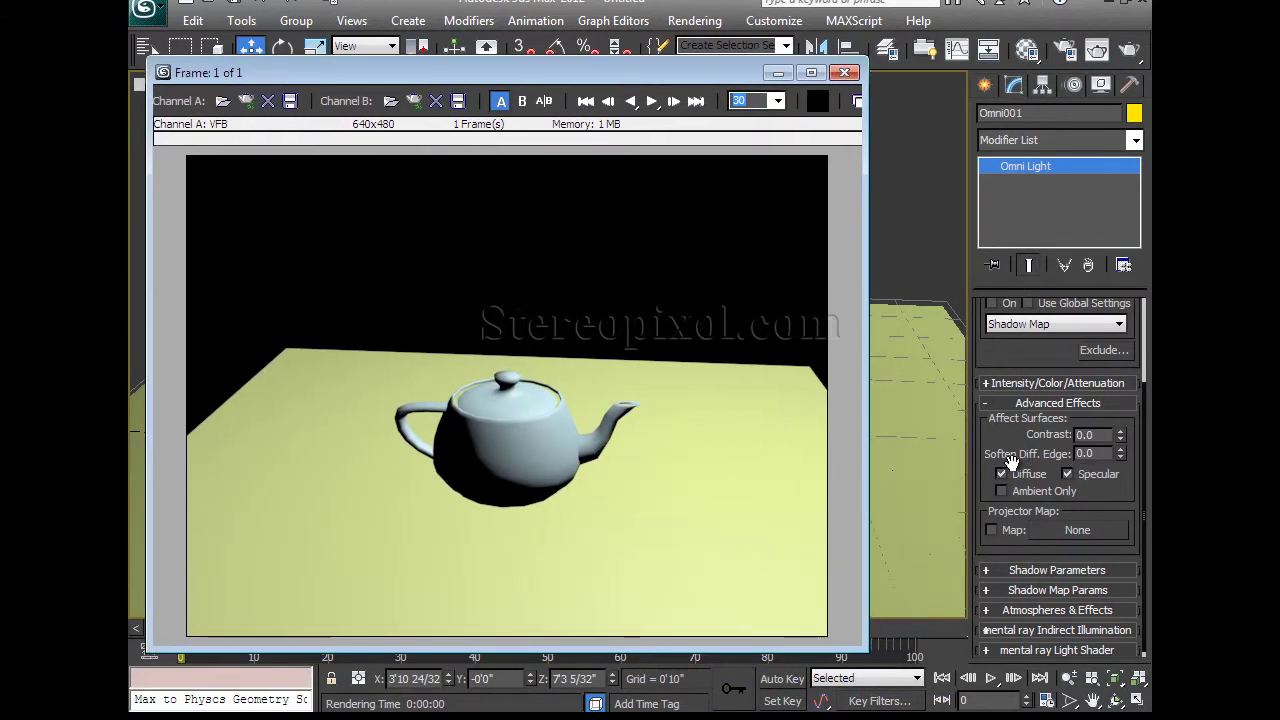
left_click_drag(1120, 453, 1122, 315)
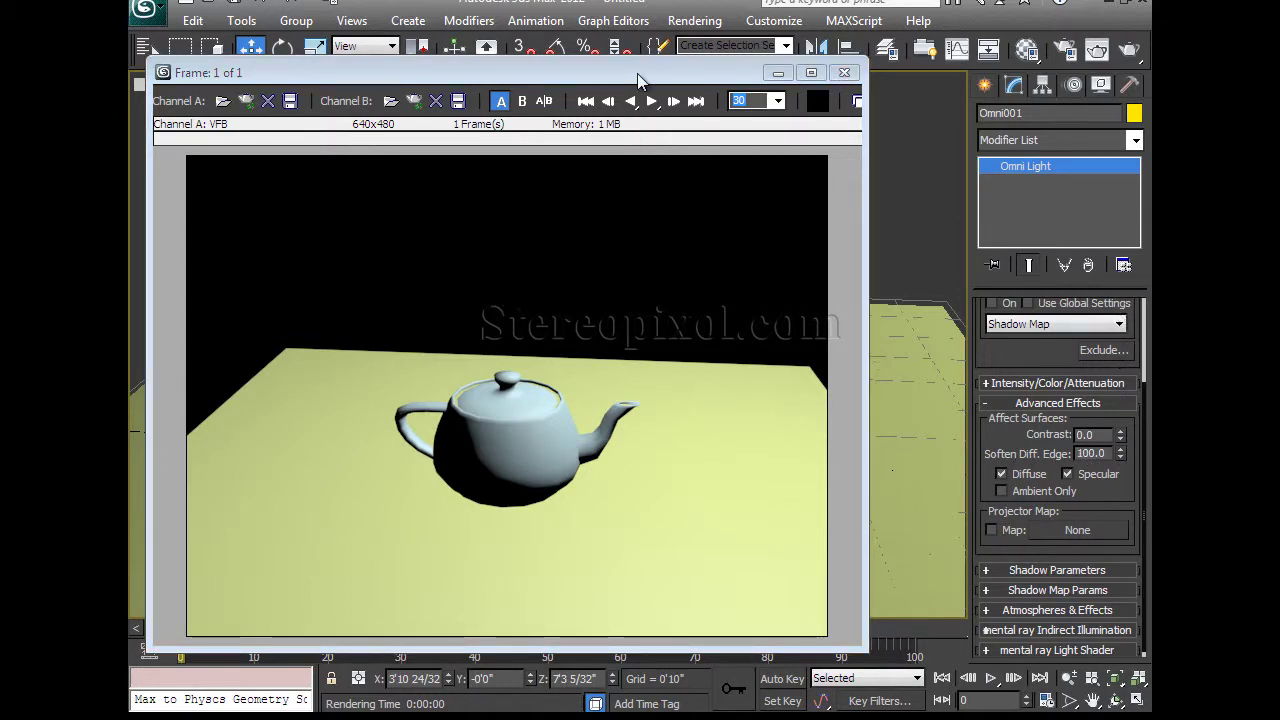
Render the softened-edge scene, load it into RAM Player Channel B, and close the frame window
left_click_drag(637, 73, 652, 231)
left_click(1128, 50)
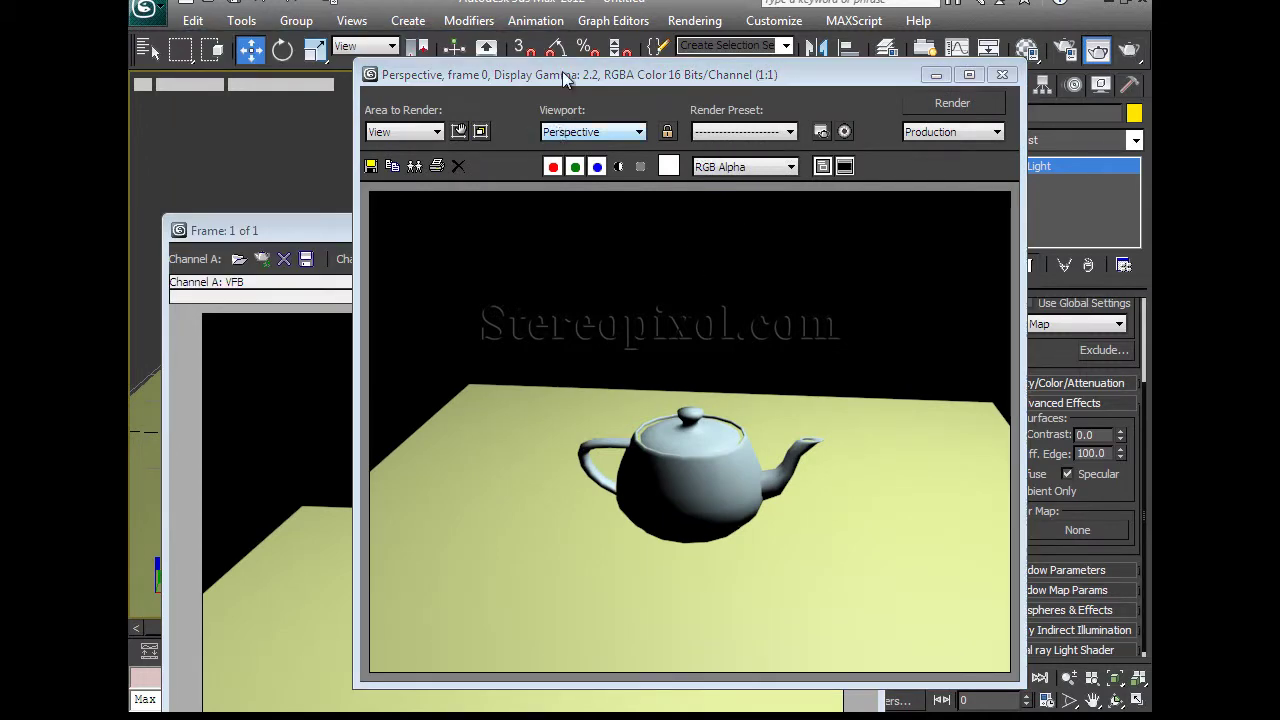
left_click_drag(565, 74, 579, 430)
left_click(523, 231)
left_click(429, 259)
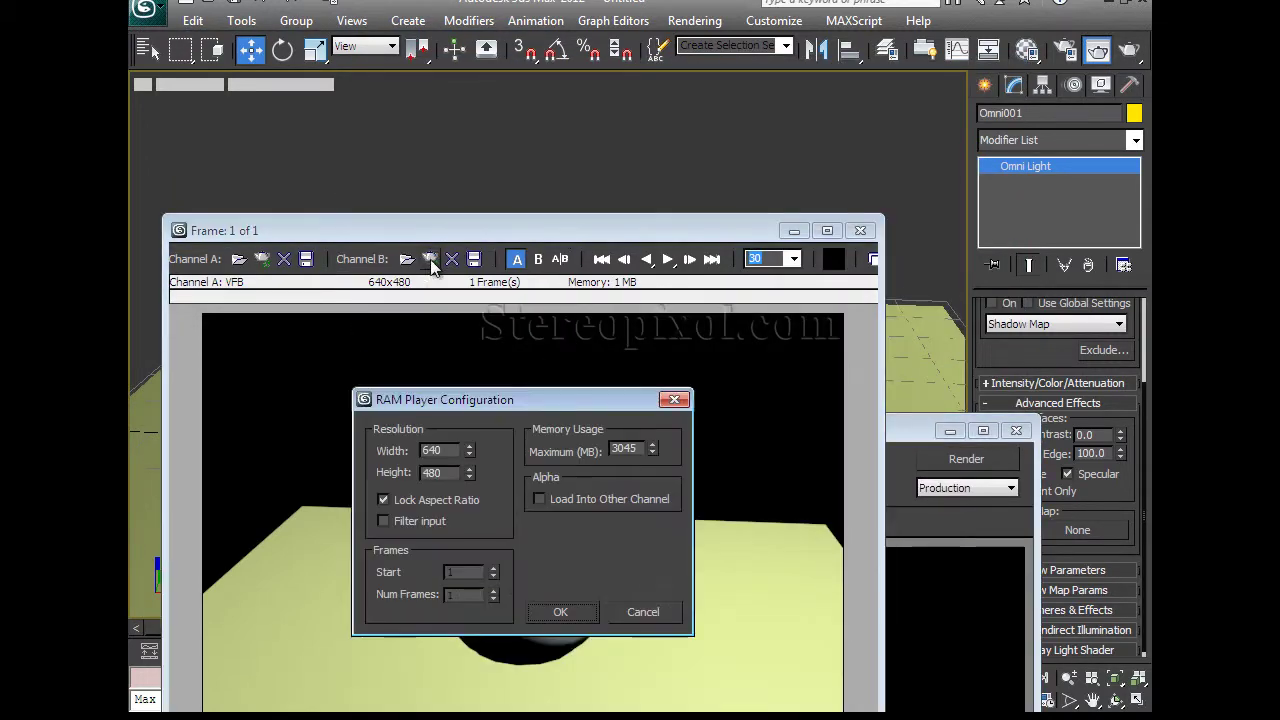
left_click(564, 605)
left_click_drag(705, 232, 564, 142)
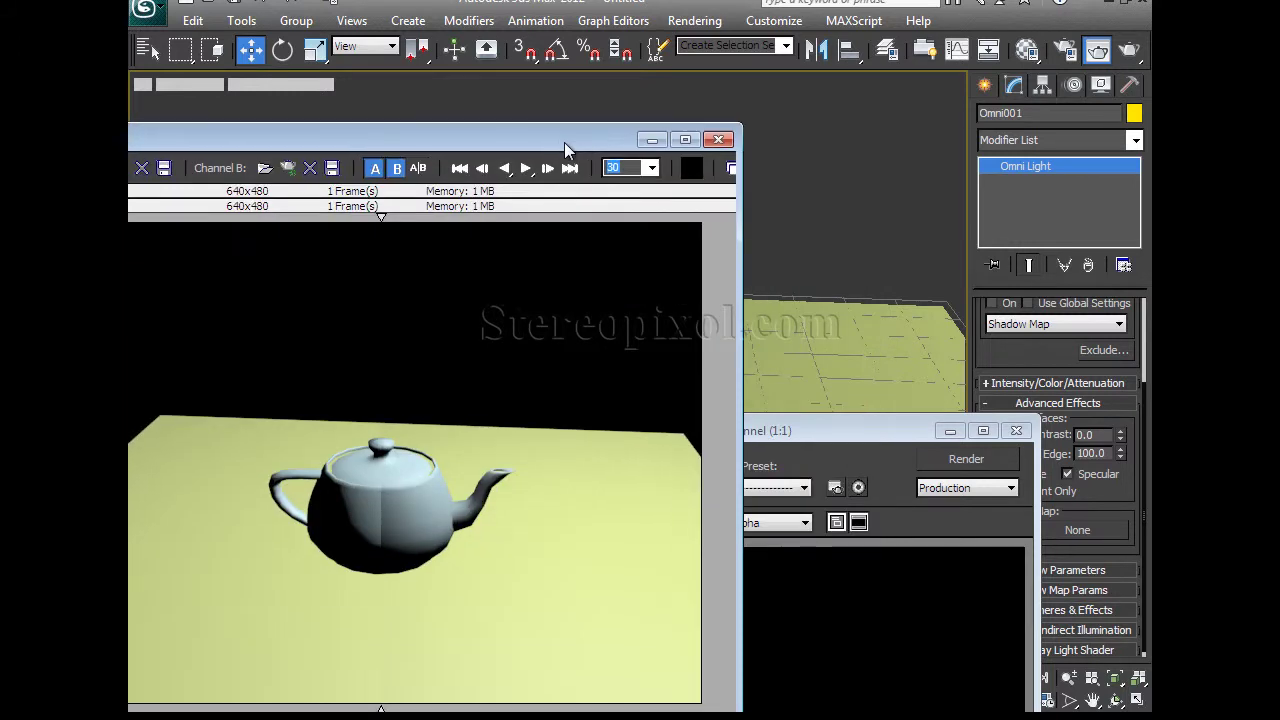
left_click(1016, 430)
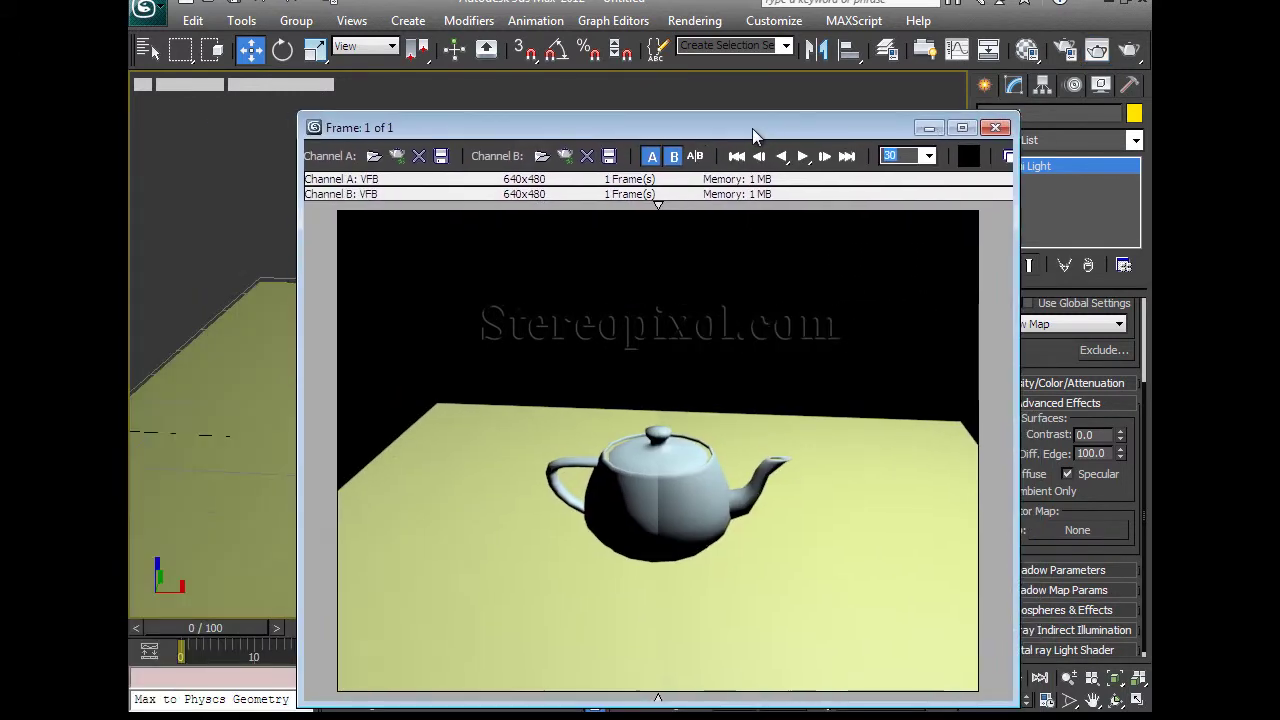
Sweep the RAM Player's A/B split back and forth across the teapot to compare both renders
mouse_move(668, 268)
left_mouse_down()
mouse_move(835, 261)
mouse_move(813, 272)
left_mouse_up()
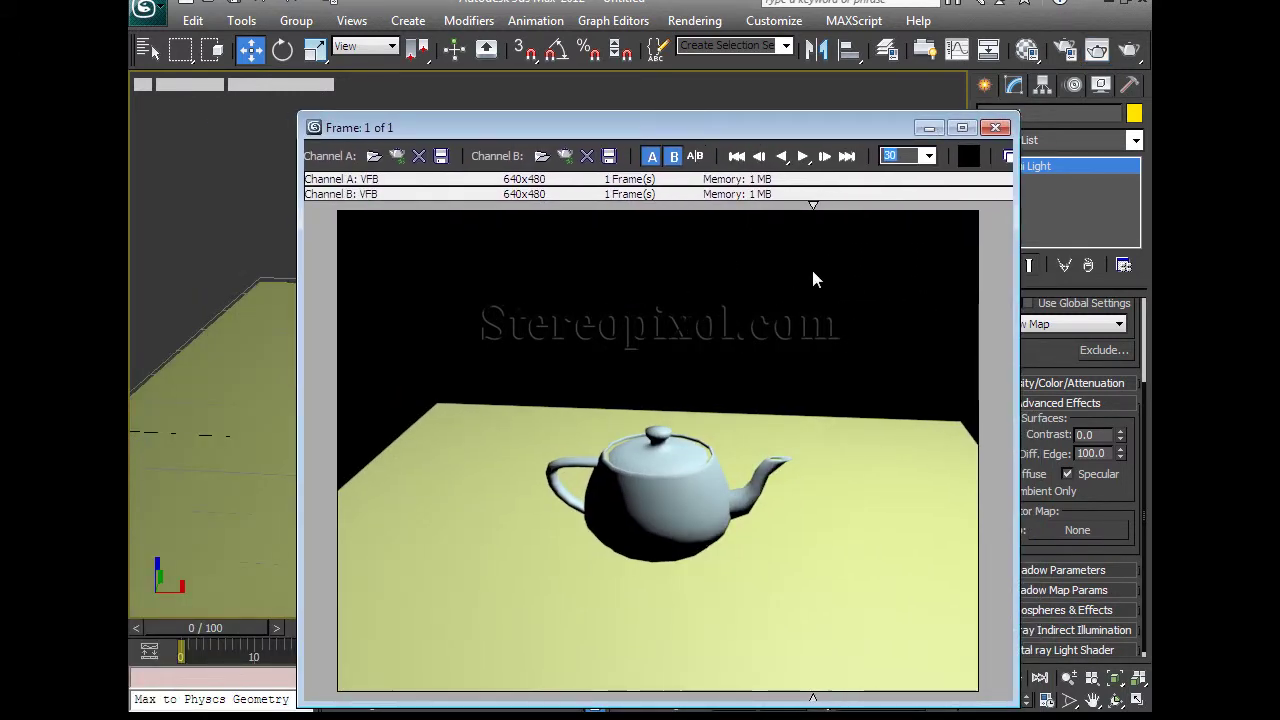
left_click_drag(827, 129, 658, 71)
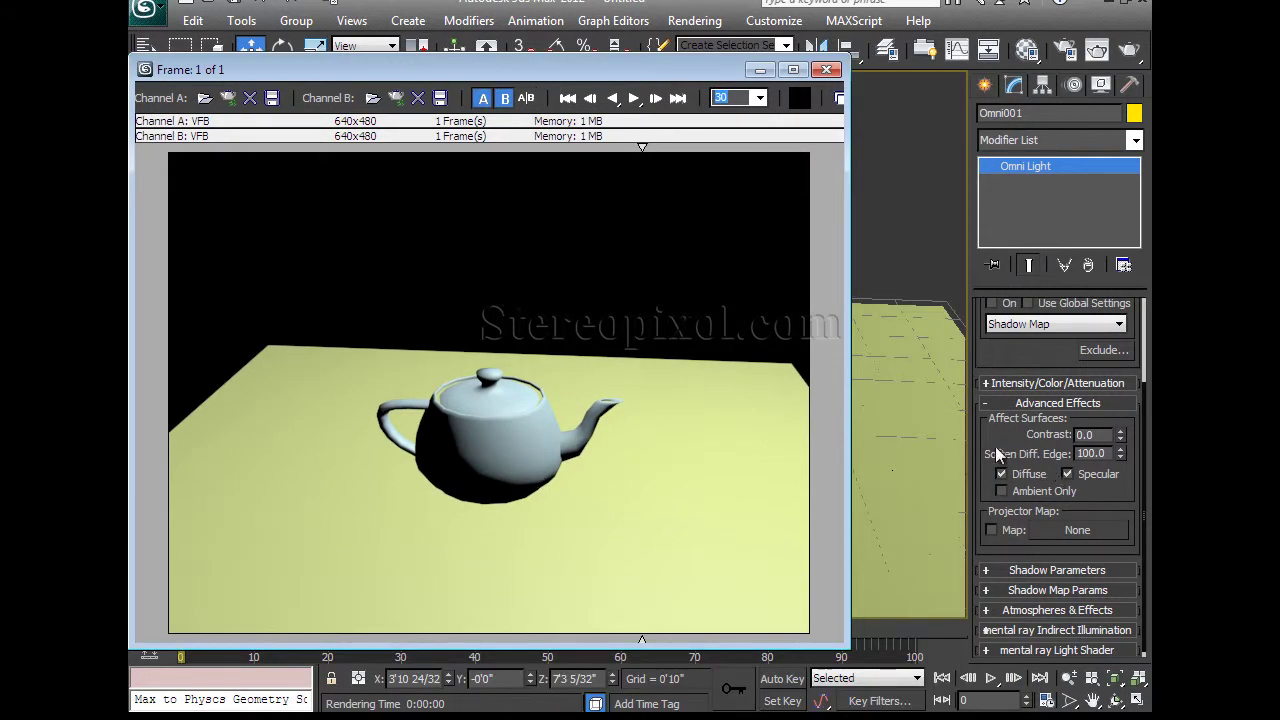
left_click_drag(640, 249, 512, 274)
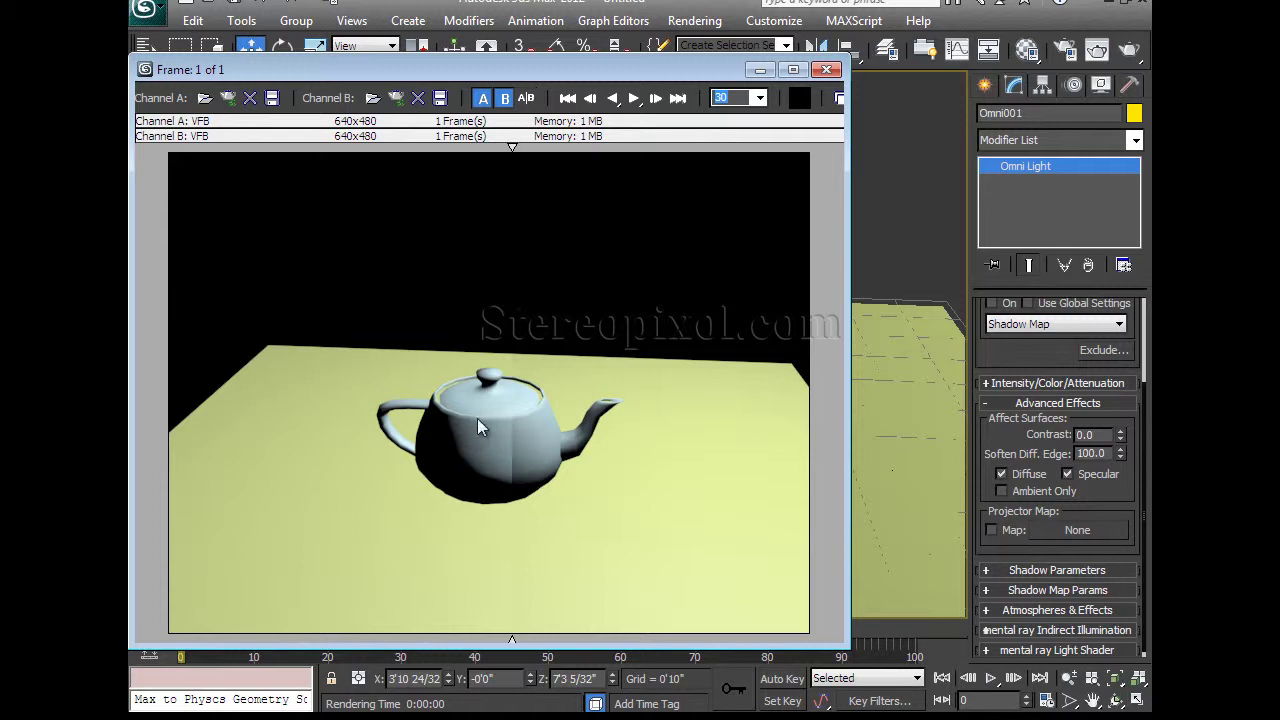
left_click_drag(519, 348, 435, 351)
mouse_move(492, 464)
left_mouse_down()
mouse_move(526, 452)
mouse_move(616, 468)
mouse_move(521, 490)
mouse_move(623, 495)
mouse_move(463, 504)
mouse_move(502, 488)
mouse_move(466, 491)
mouse_move(631, 471)
mouse_move(430, 485)
mouse_move(382, 464)
mouse_move(403, 463)
mouse_move(314, 469)
left_mouse_up()
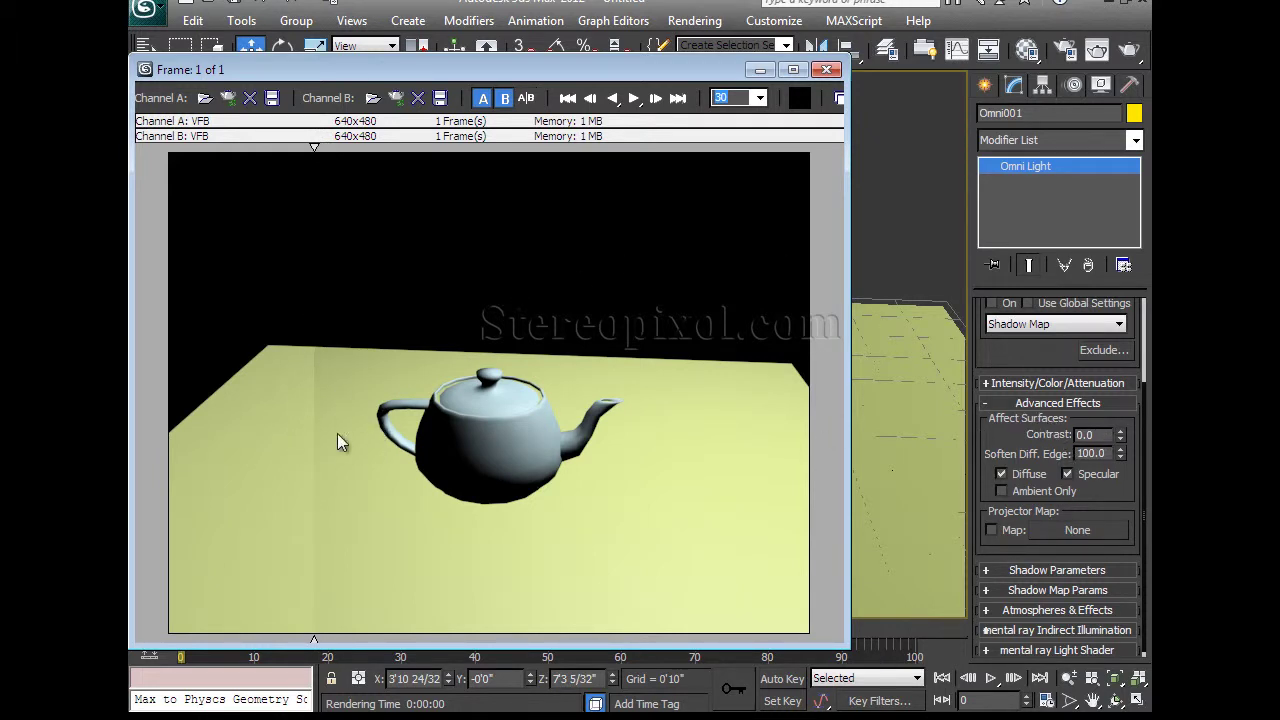
mouse_move(337, 443)
left_mouse_down()
mouse_move(354, 439)
mouse_move(340, 430)
left_mouse_up()
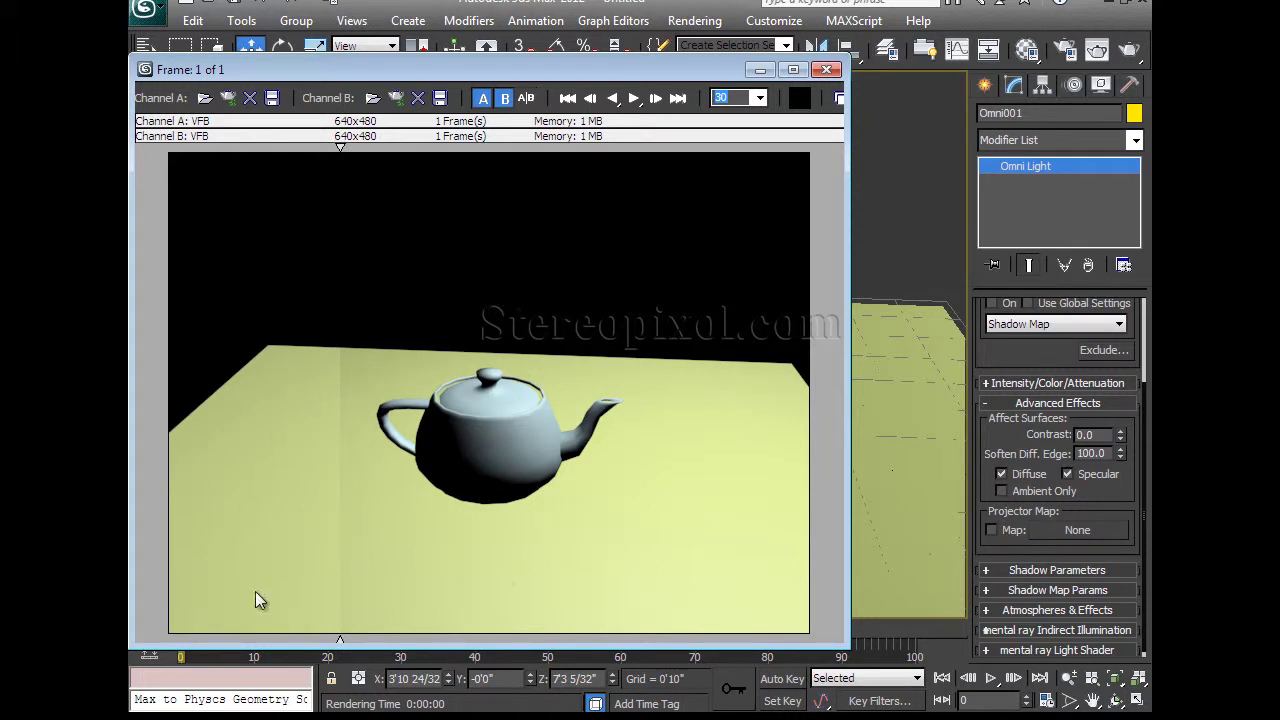
mouse_move(669, 428)
left_mouse_down()
mouse_move(505, 403)
mouse_move(472, 420)
mouse_move(487, 426)
left_mouse_up()
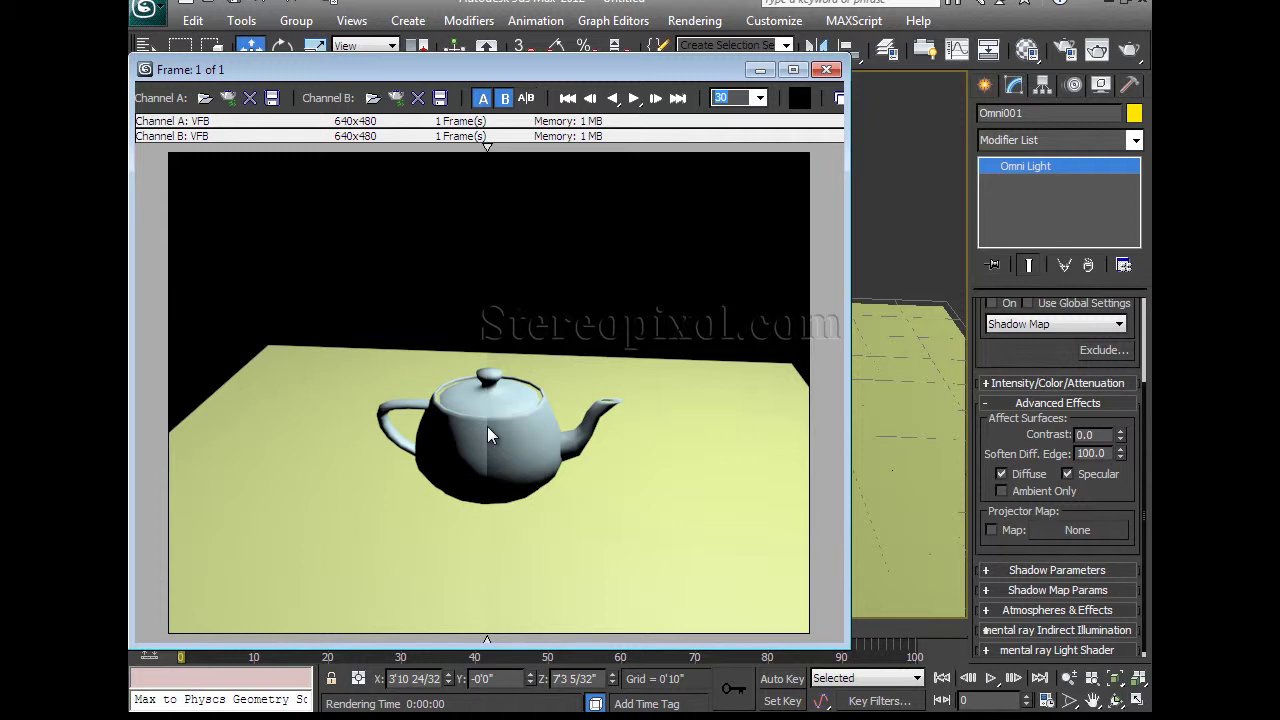
mouse_move(487, 426)
left_mouse_down()
mouse_move(421, 432)
mouse_move(476, 449)
mouse_move(369, 464)
mouse_move(477, 482)
left_mouse_up()
mouse_move(533, 389)
left_mouse_down()
mouse_move(516, 433)
mouse_move(450, 451)
mouse_move(505, 451)
mouse_move(427, 440)
mouse_move(452, 420)
mouse_move(370, 433)
mouse_move(502, 444)
mouse_move(477, 449)
mouse_move(490, 447)
left_mouse_up()
Exit the RAM Player, turn off Omni001's Diffuse effect, and render the scene
left_click(826, 69)
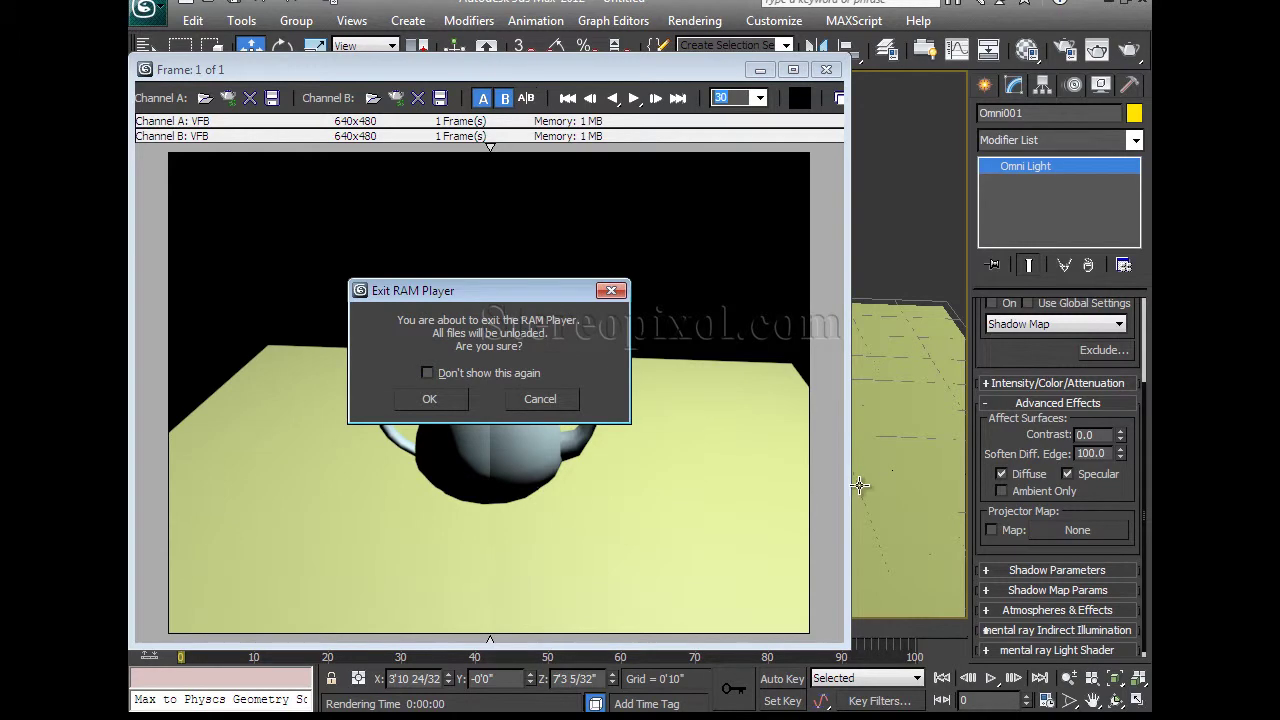
left_click(435, 402)
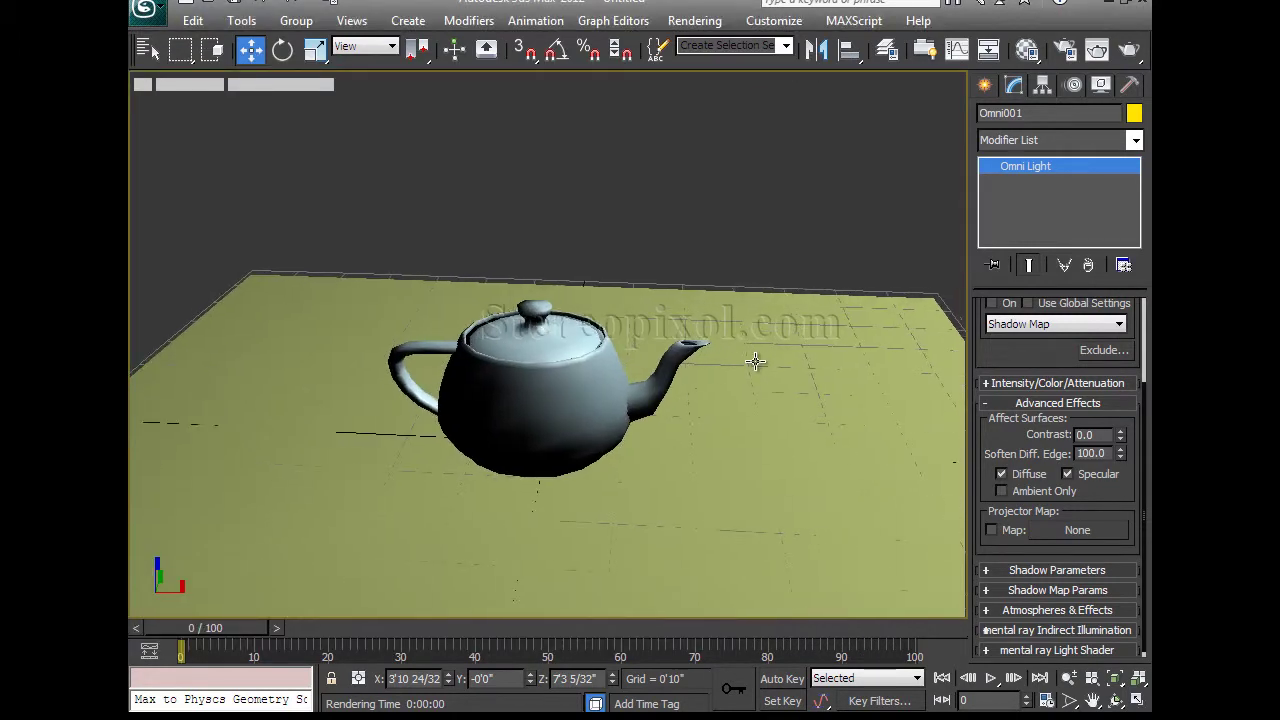
left_click(1035, 477)
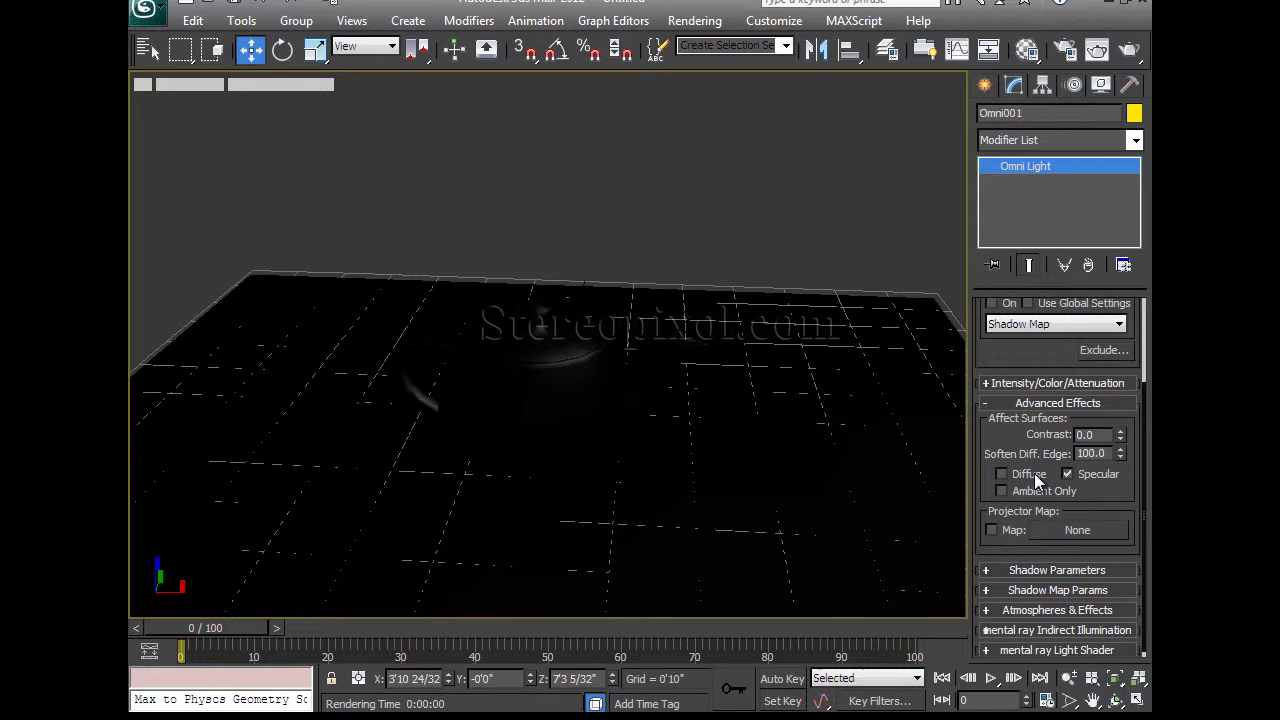
left_click(1097, 49)
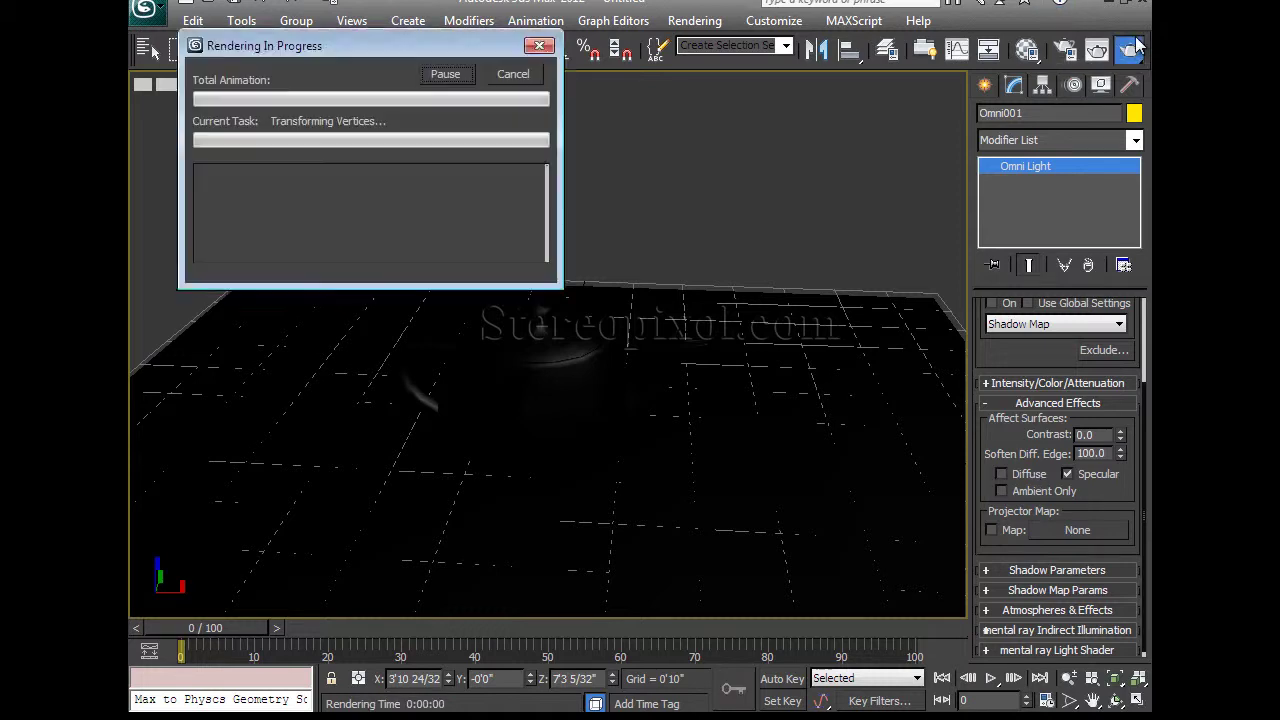
left_click_drag(778, 431, 610, 33)
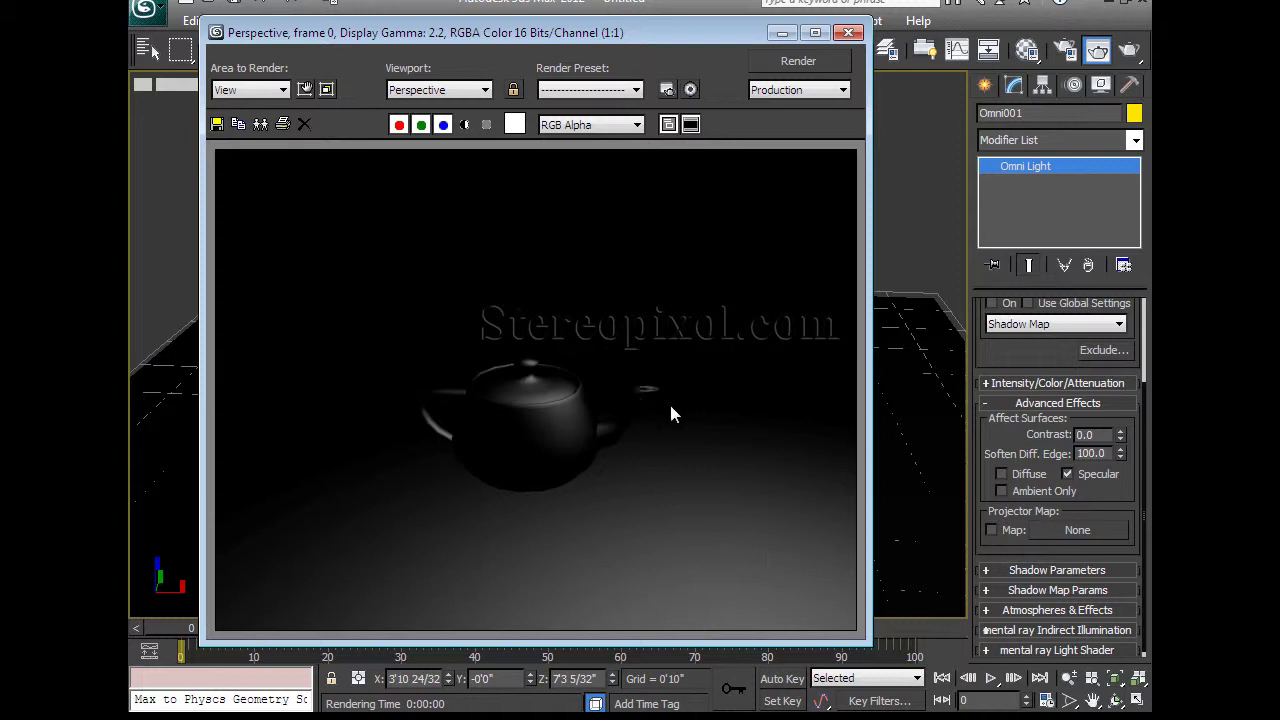
Turn off Specular, turn Diffuse back on, and re-render the teapot
left_click(1066, 475)
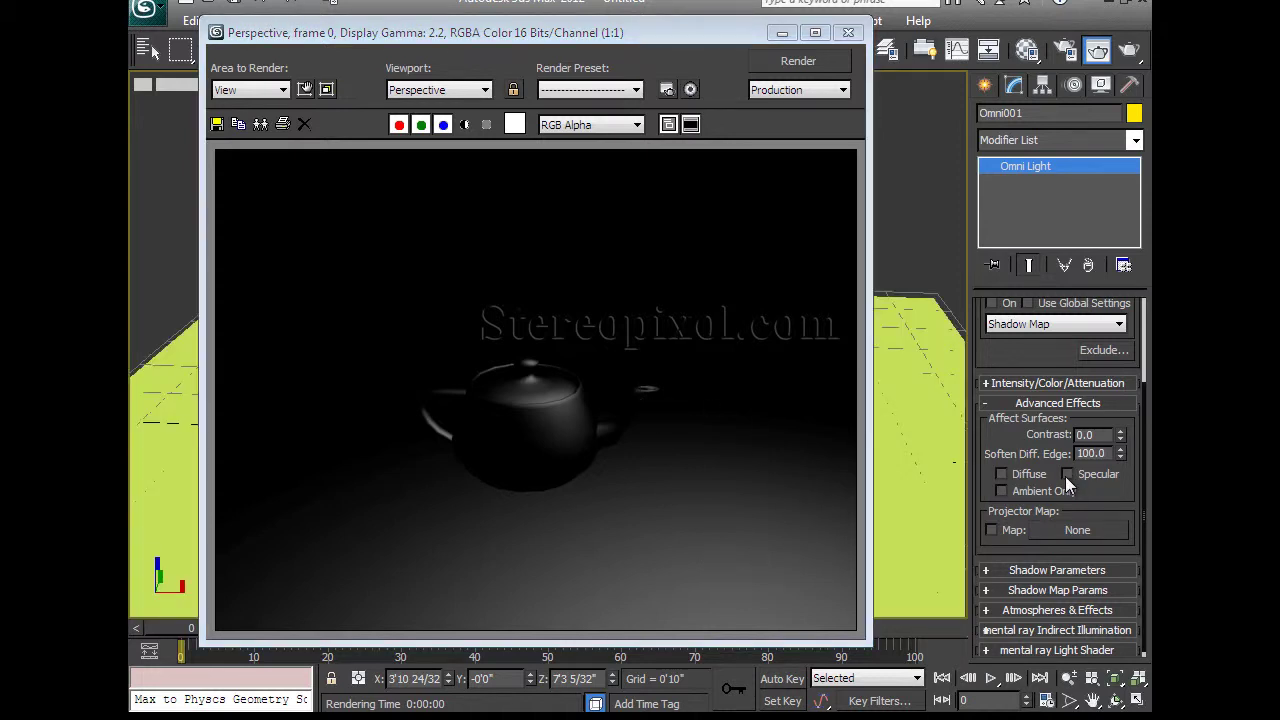
left_click(1123, 58)
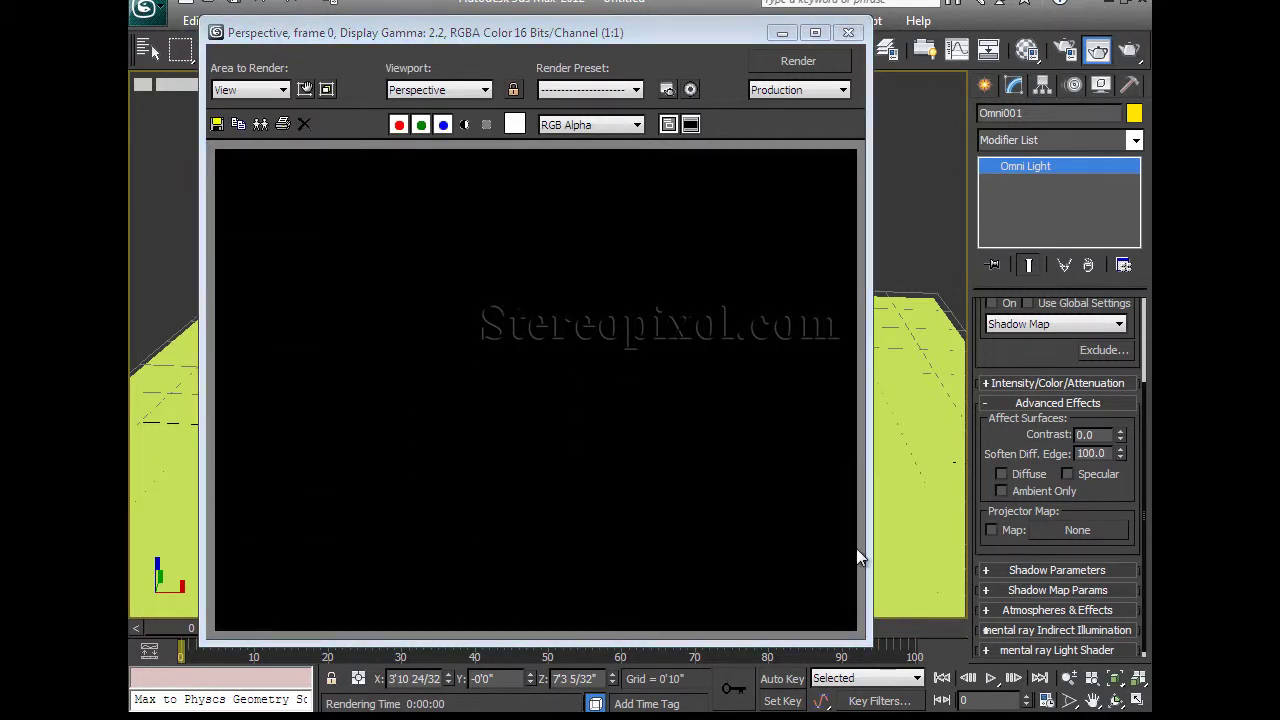
left_click(1018, 476)
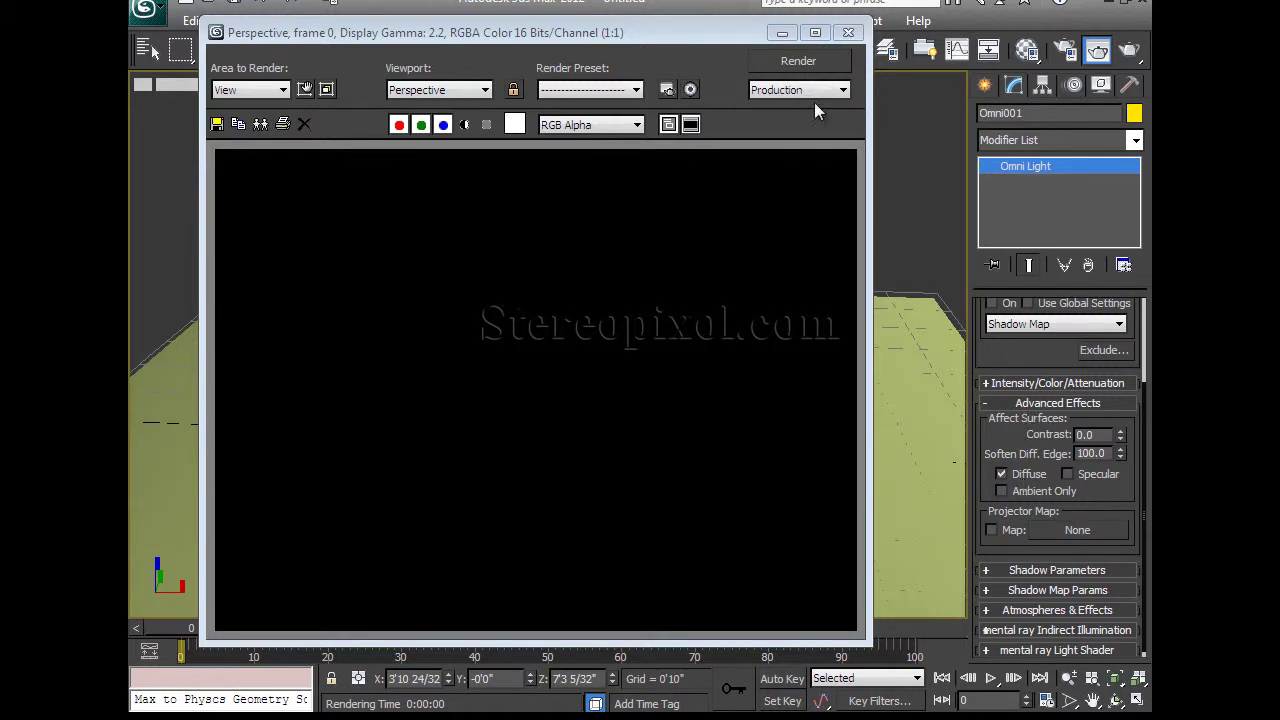
left_click(780, 64)
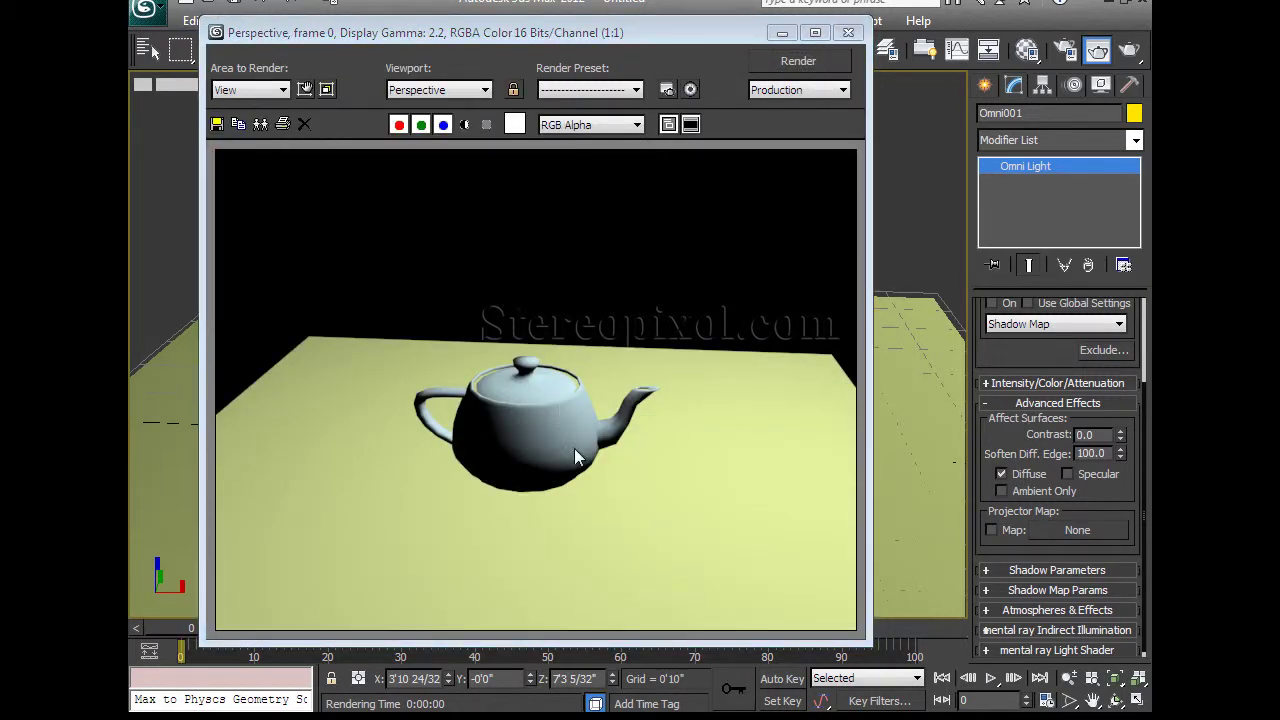
Re-enable Specular and give the teapot material Specular Level 123 and Glossiness 18
left_click(1100, 484)
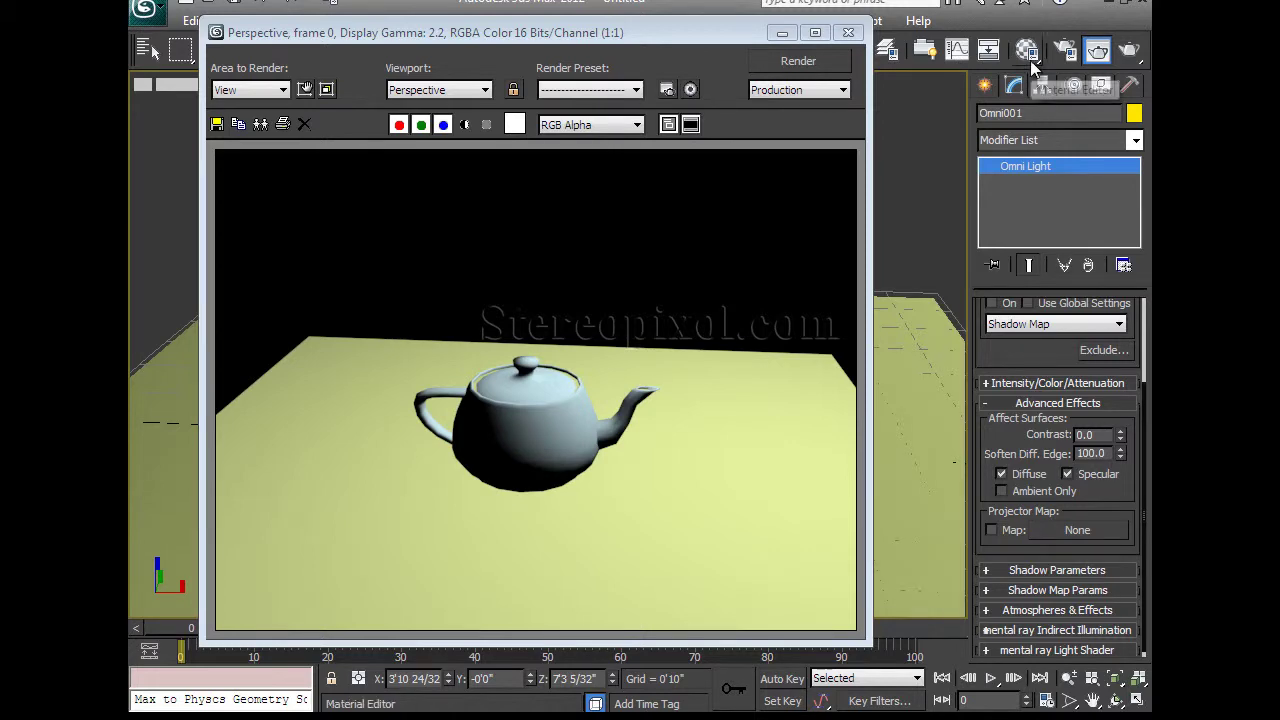
left_click(1027, 50)
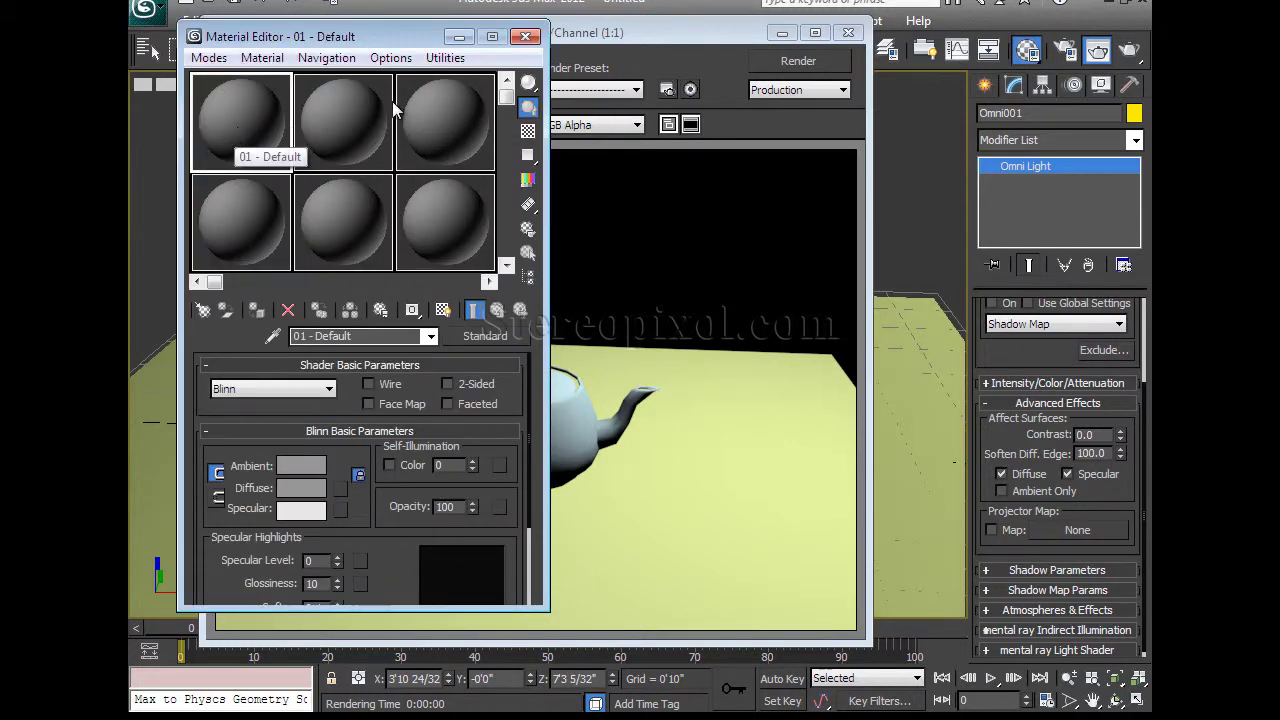
left_click_drag(705, 38, 929, 582)
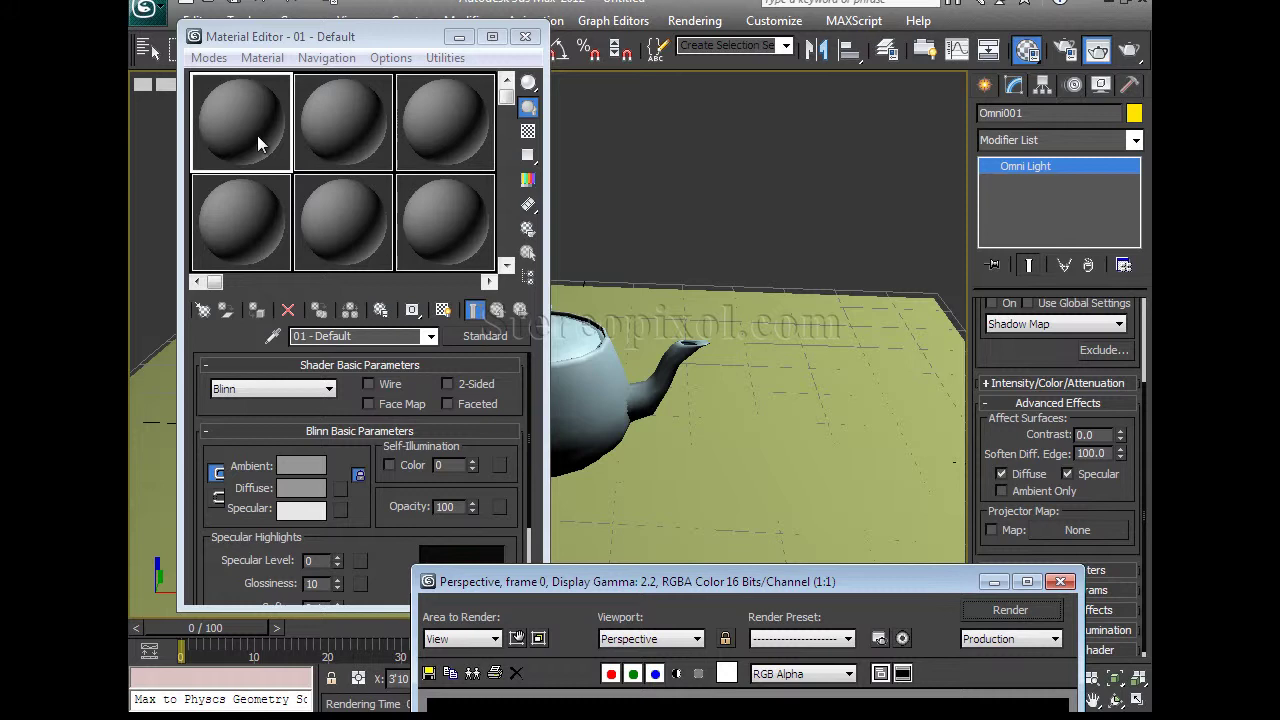
left_click(257, 135)
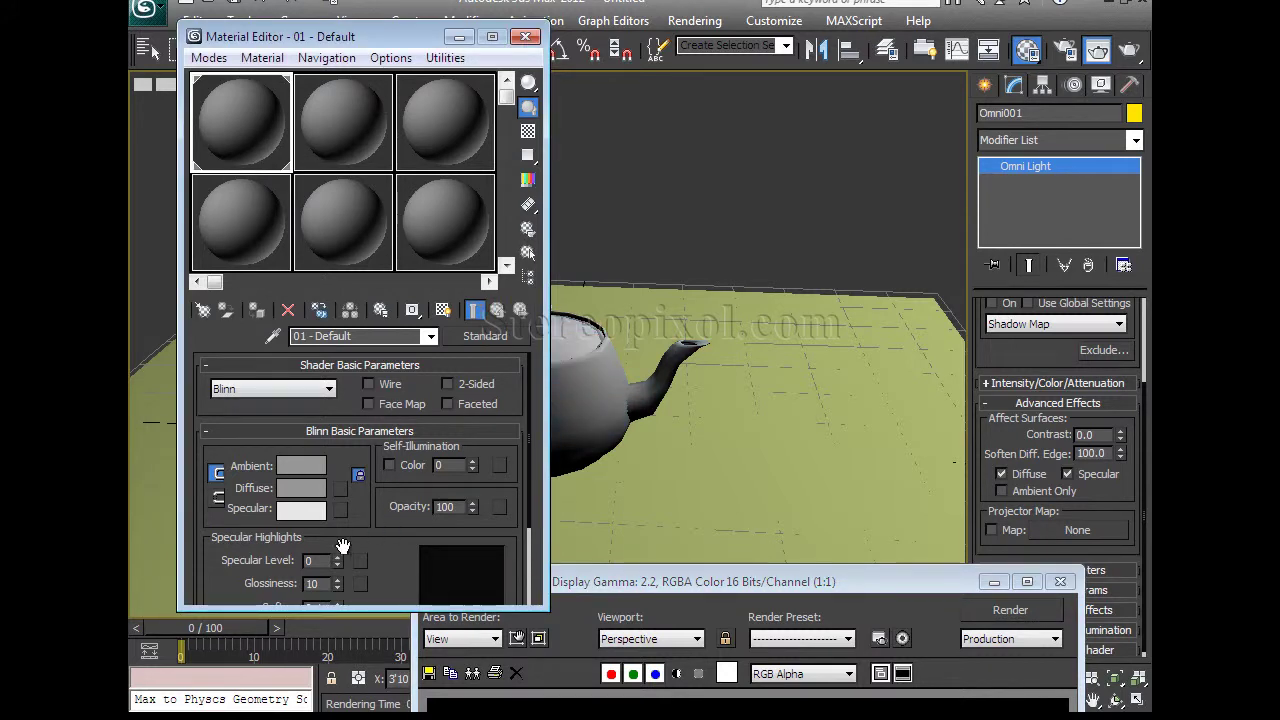
left_click_drag(343, 545, 338, 470)
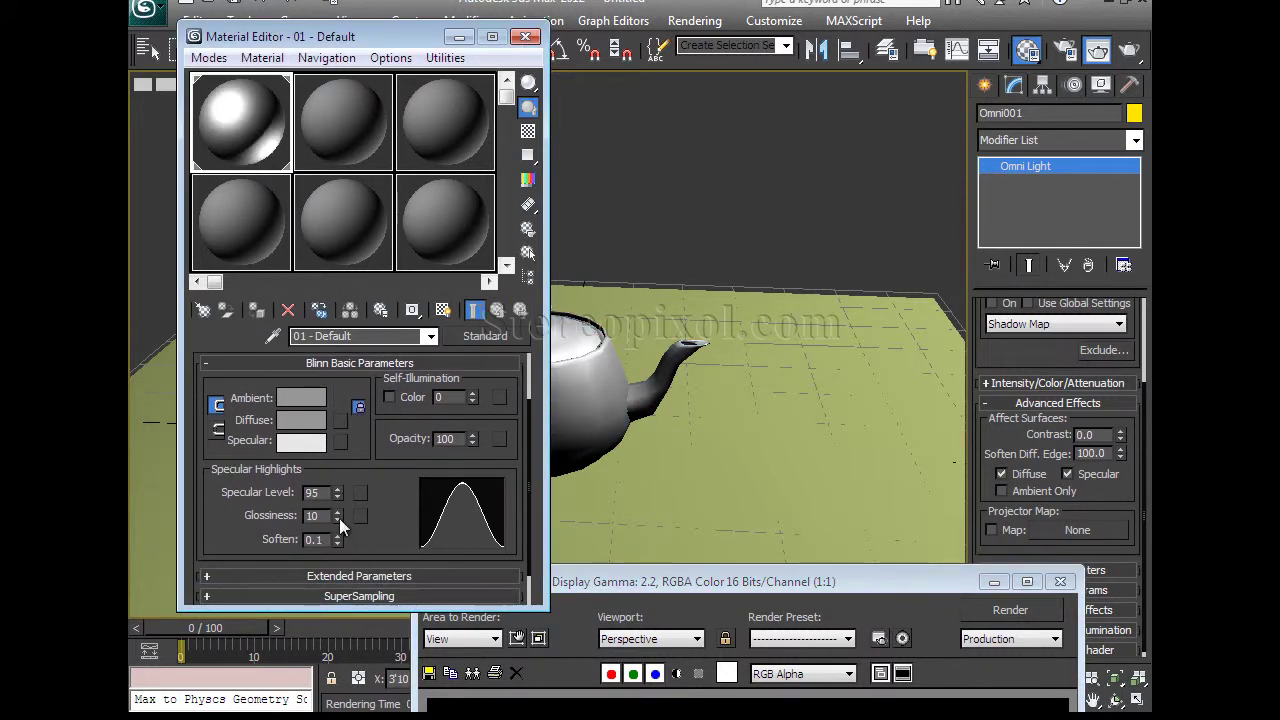
left_click_drag(339, 518, 335, 463)
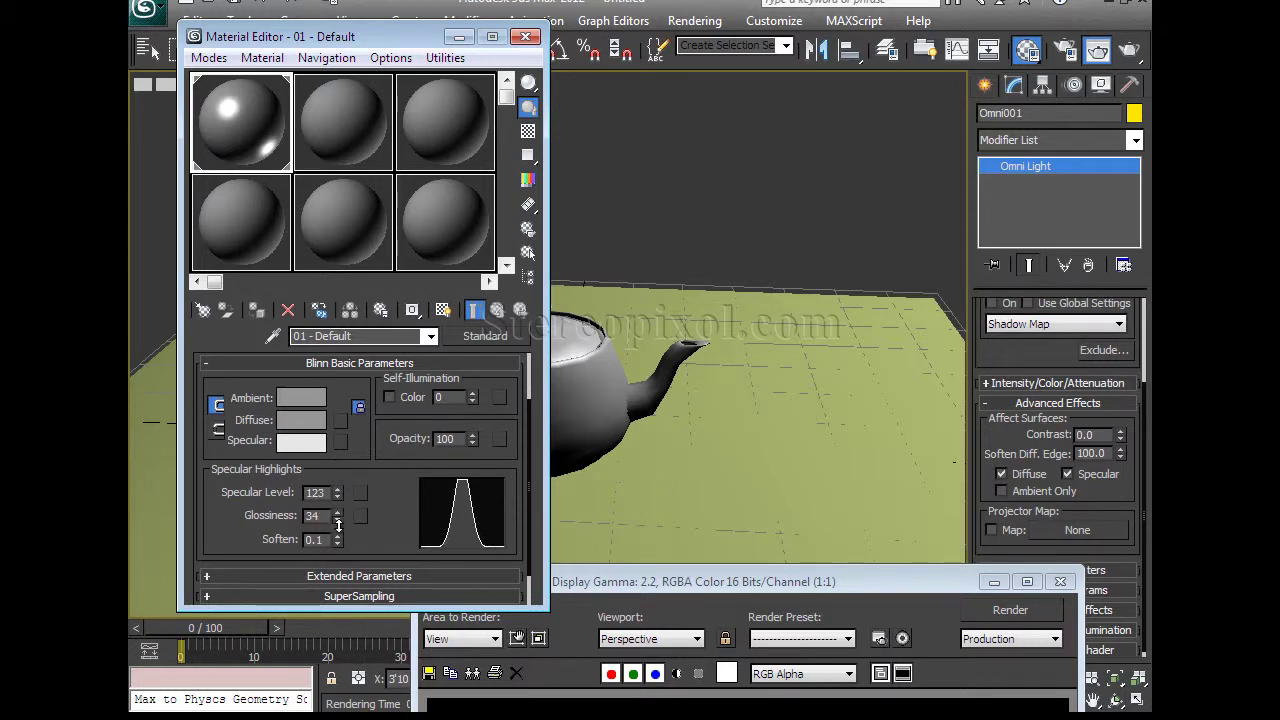
left_click_drag(338, 525, 338, 548)
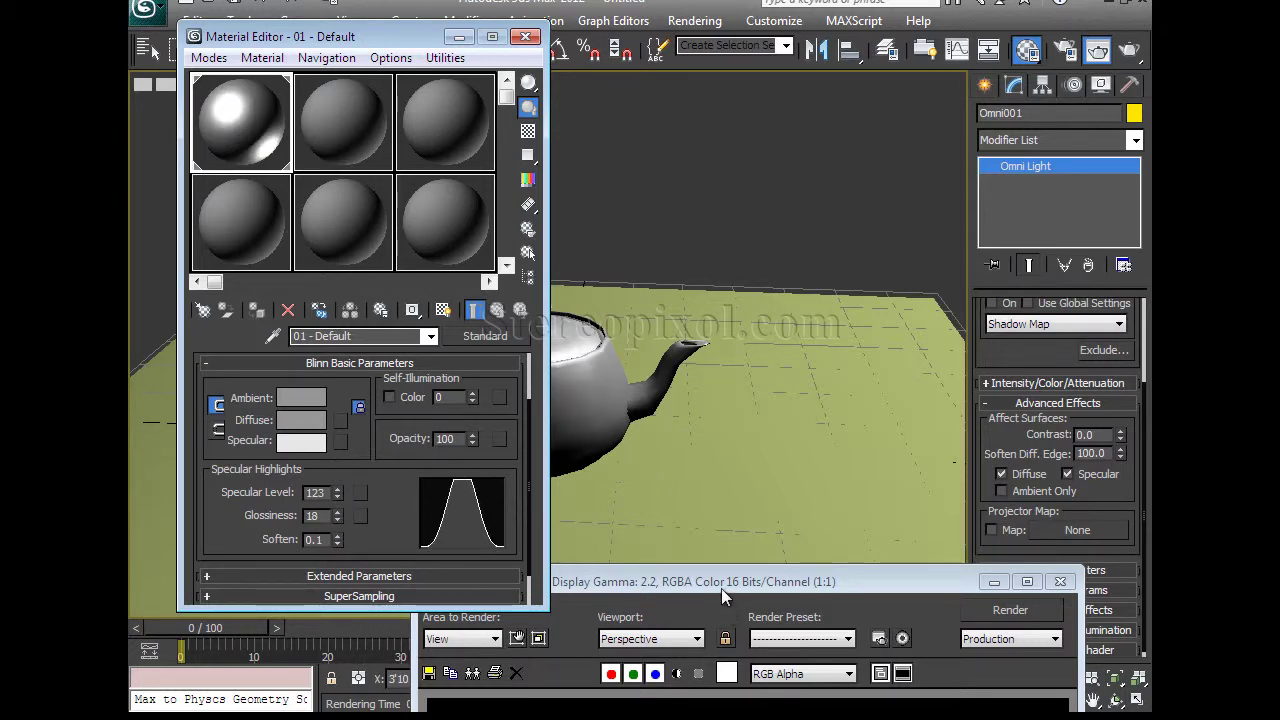
left_click_drag(721, 588, 567, 67)
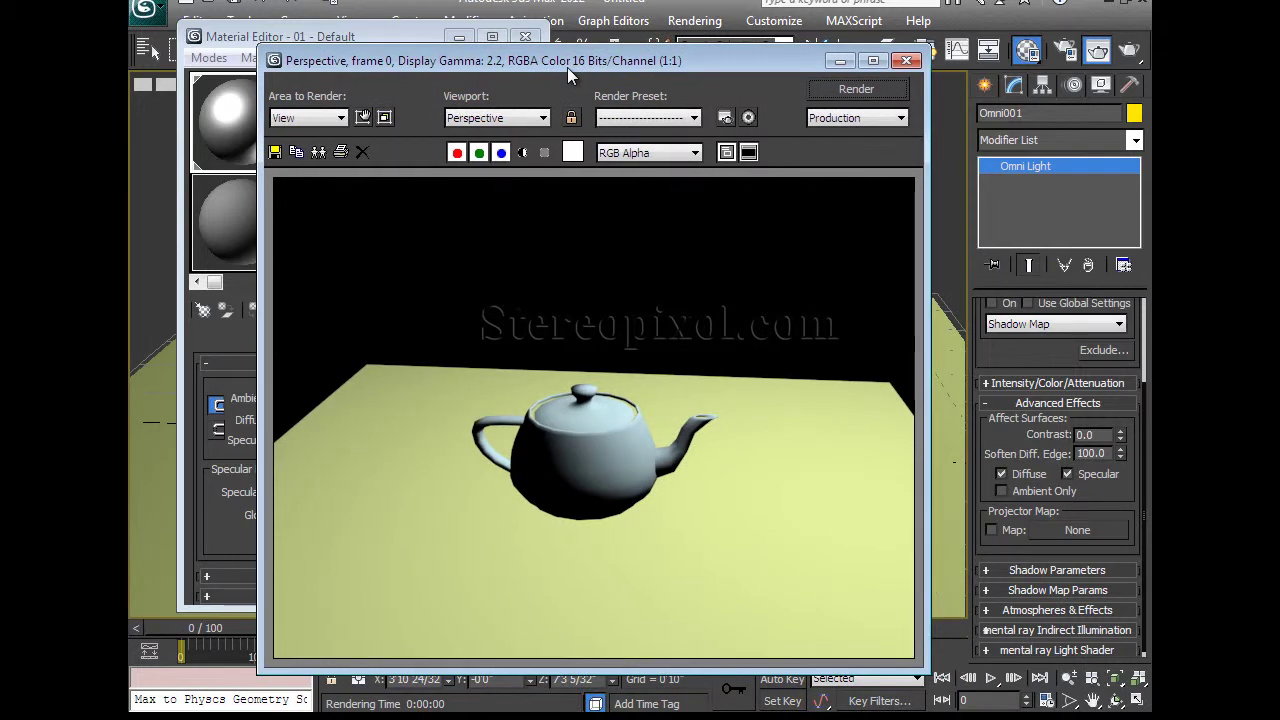
Re-render the glossier teapot, test Omni001 with Specular off, restore Specular, then zoom extents
left_click(1095, 48)
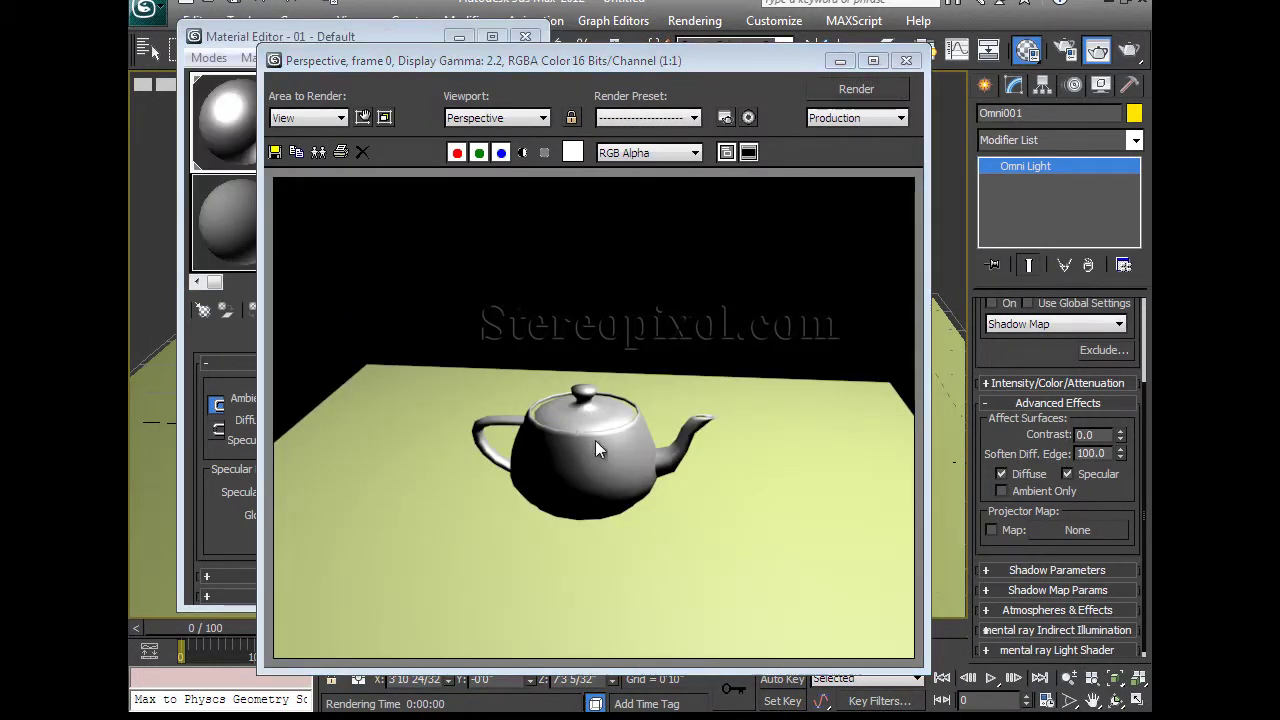
left_click(1087, 477)
left_click(1126, 51)
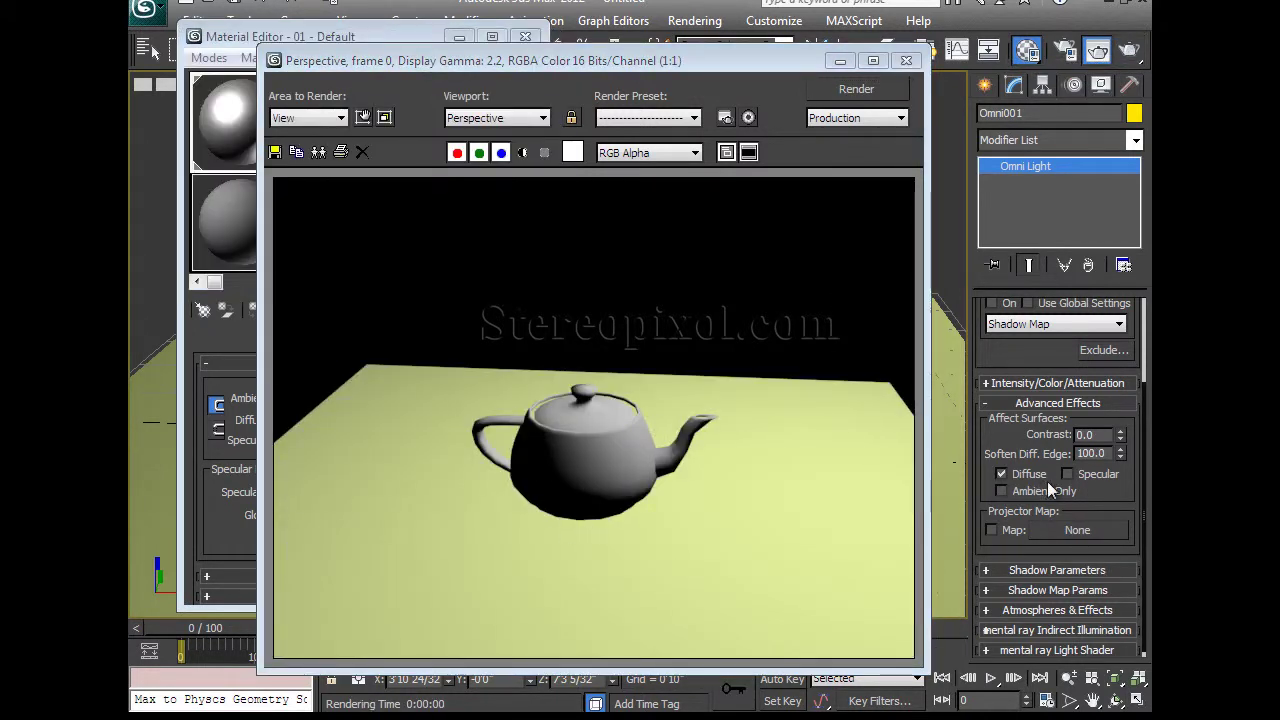
left_click(1074, 475)
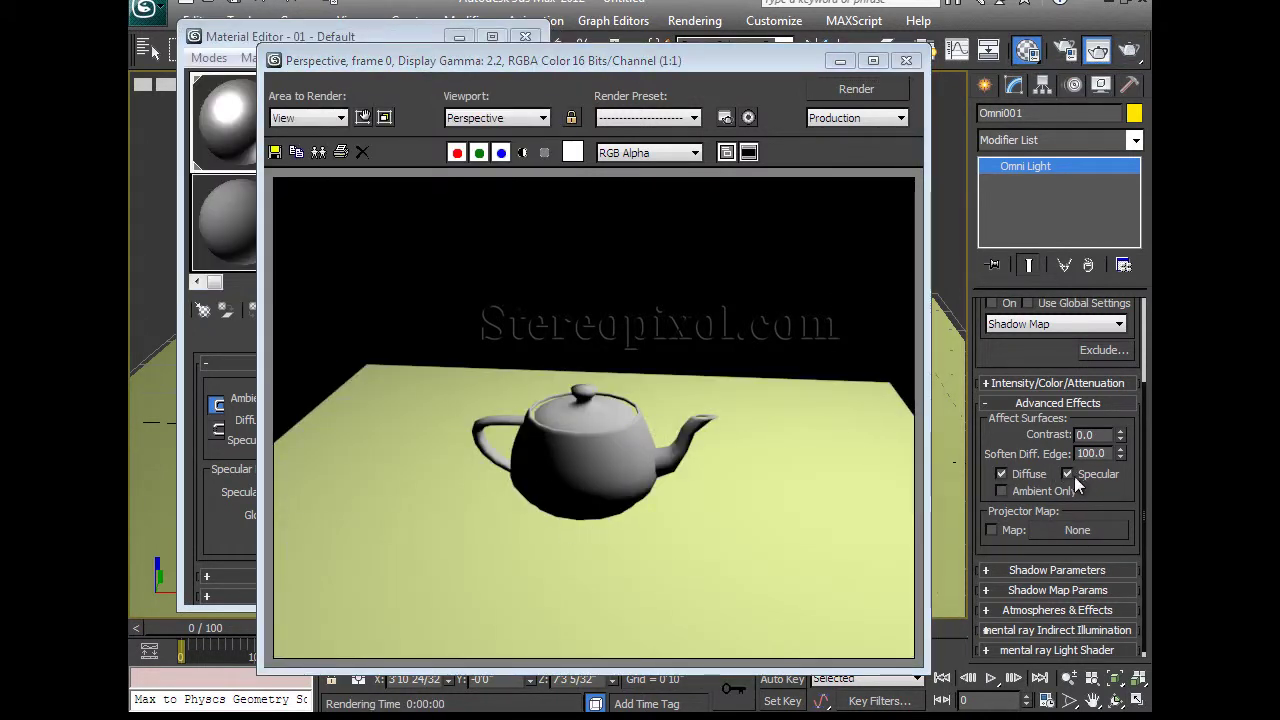
left_click(906, 60)
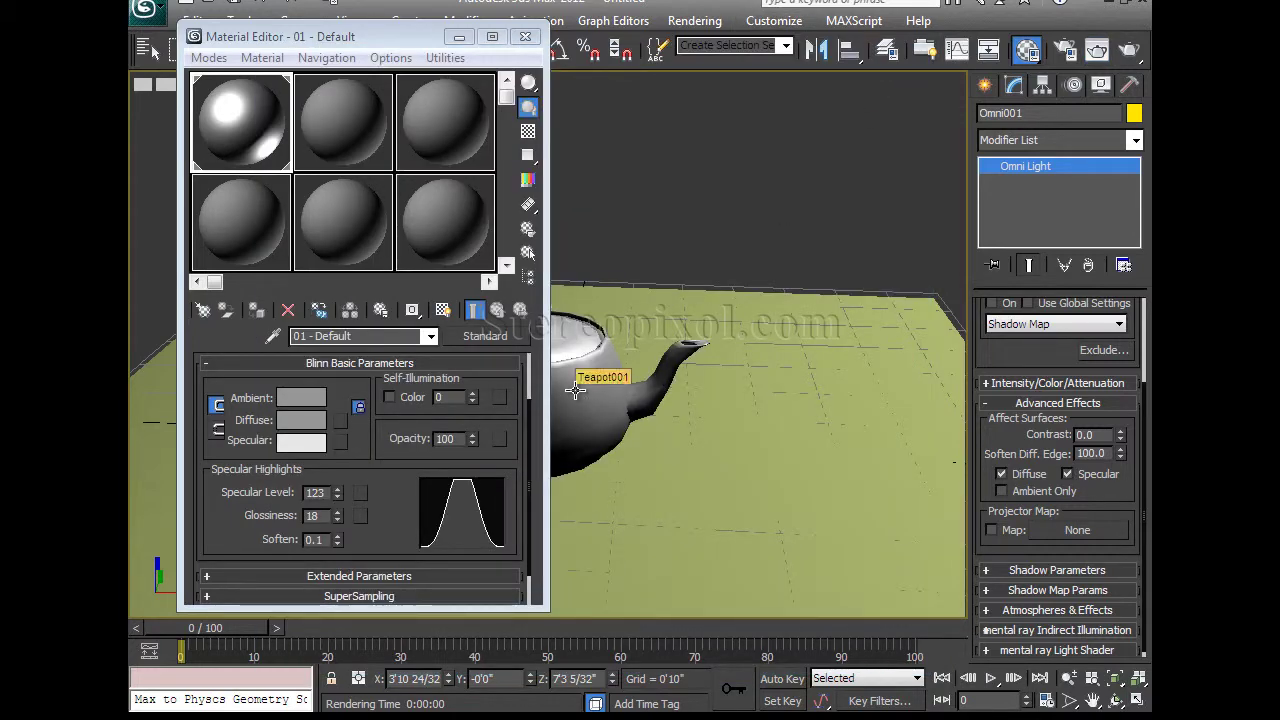
key("z")
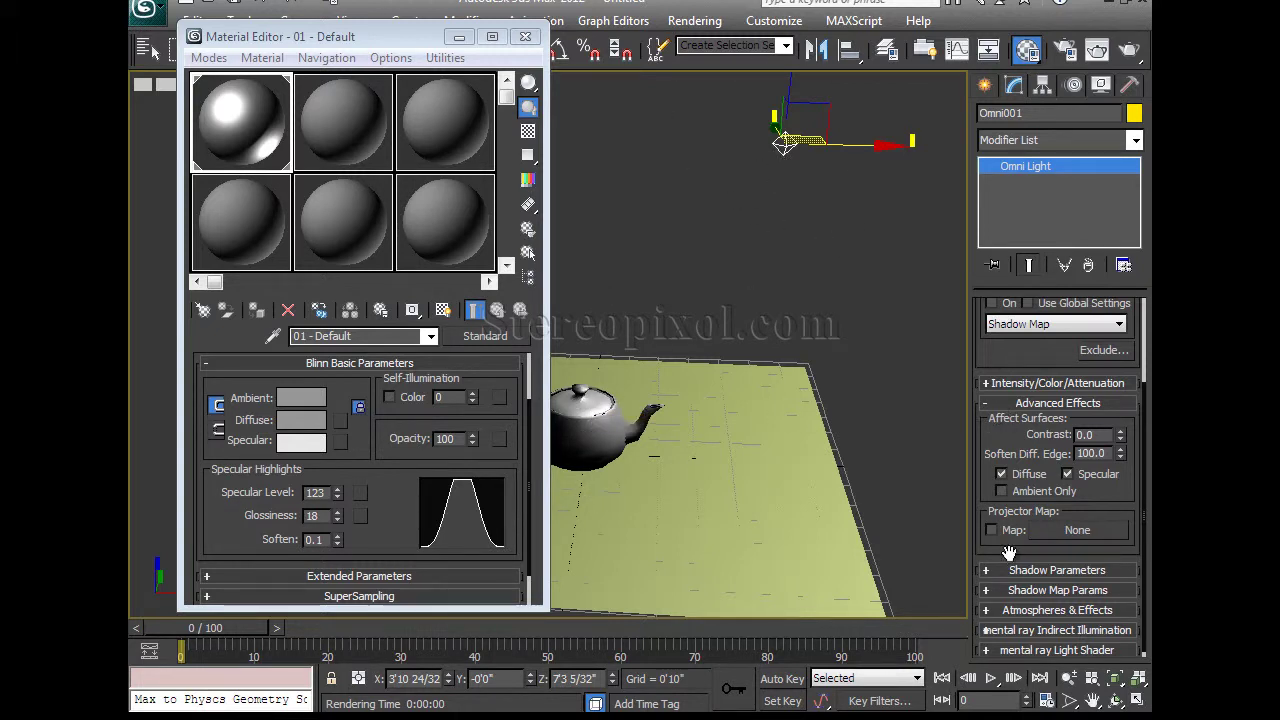
left_click(1025, 491)
scroll(771, 429, "up", 5)
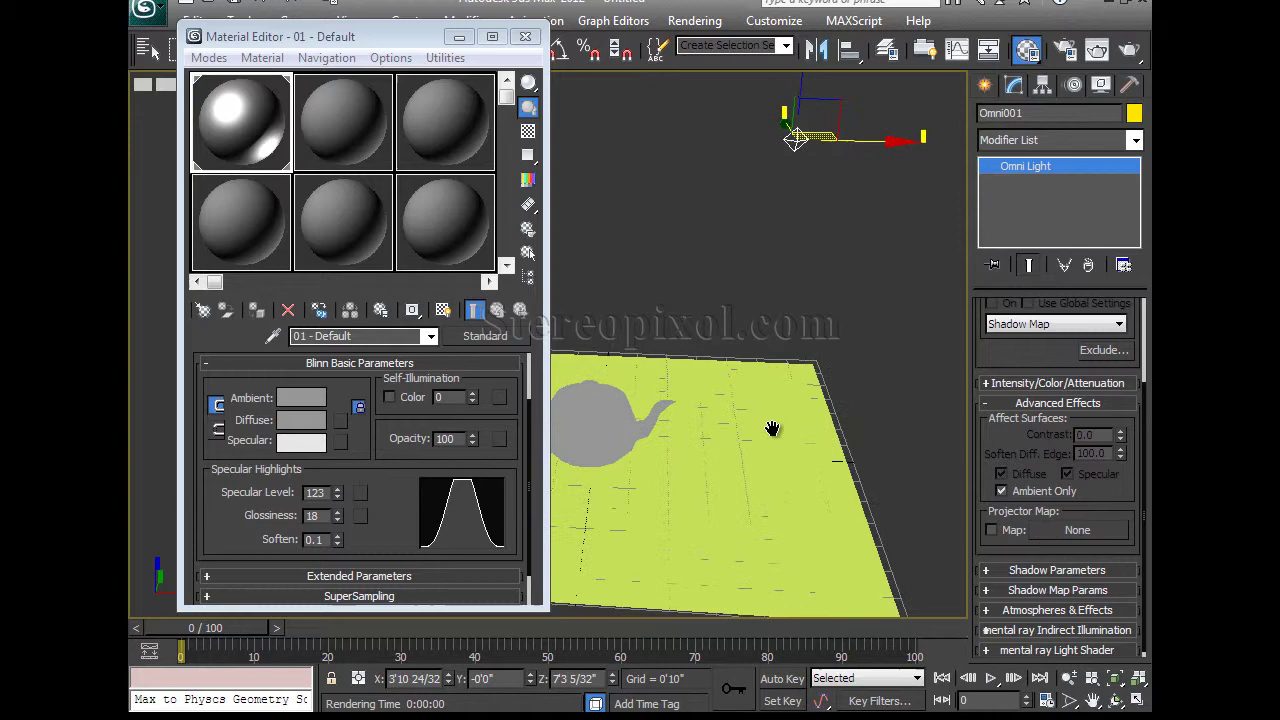
middle_click_drag(666, 444, 662, 414)
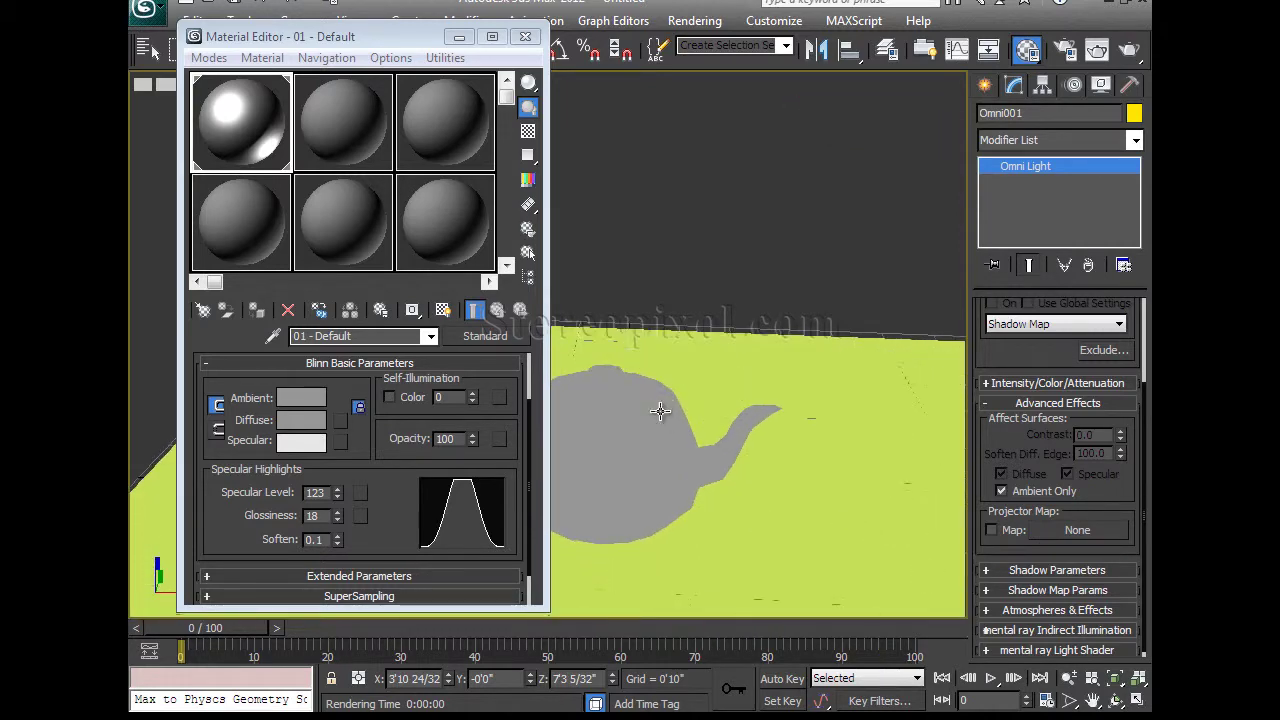
left_click(1128, 49)
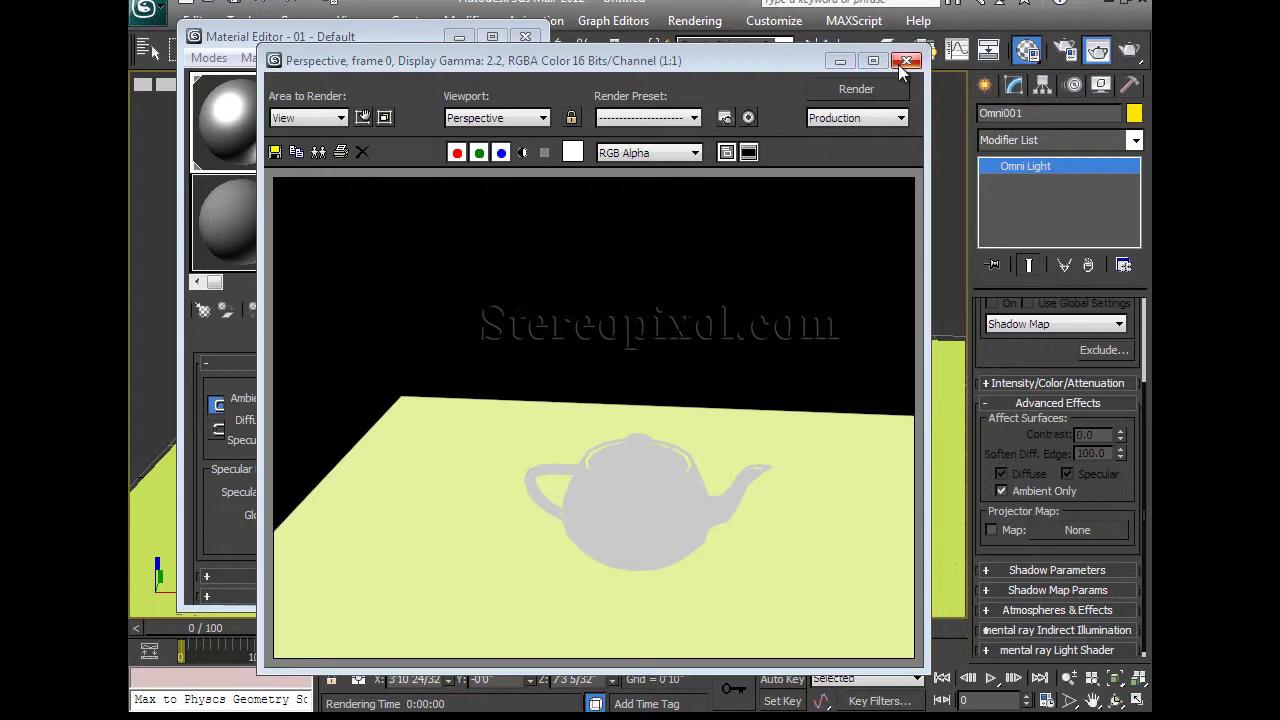
left_click(1016, 489)
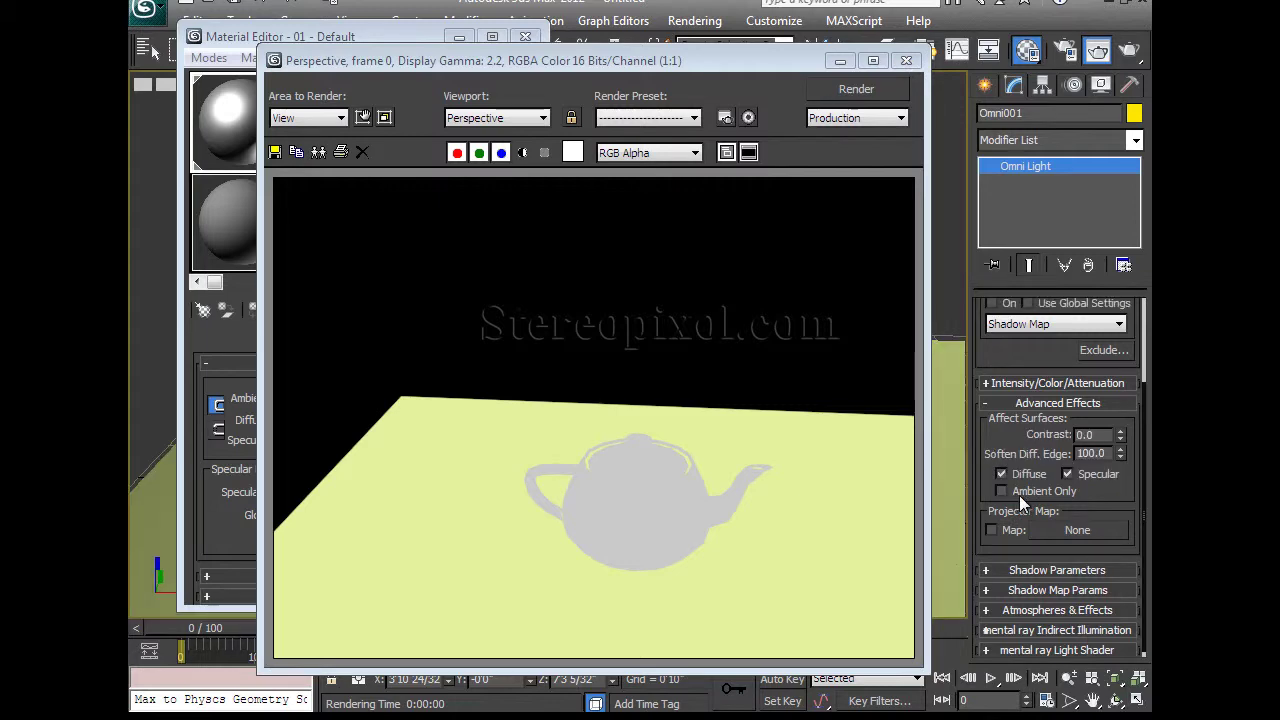
left_click(906, 60)
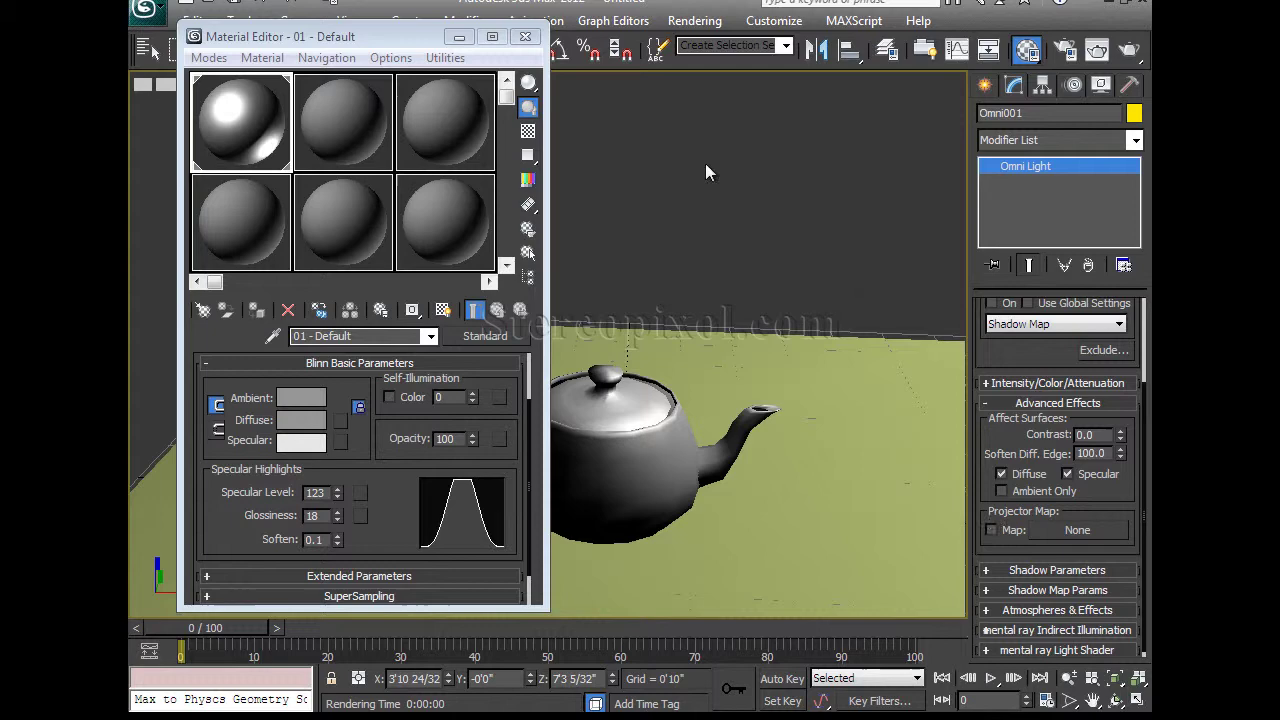
Replace the Omni light with a Target Spot shining down on the teapot from above
left_click(525, 36)
scroll(652, 373, "down", 3)
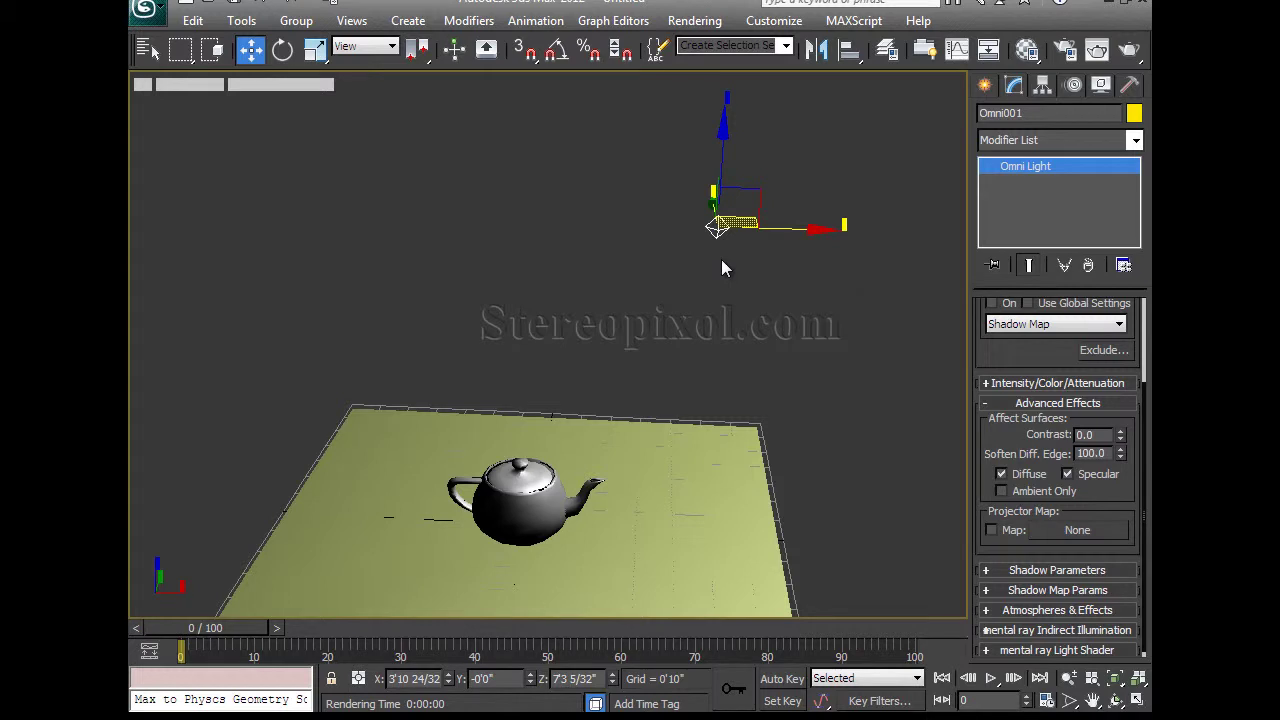
key("Delete")
left_click(976, 85)
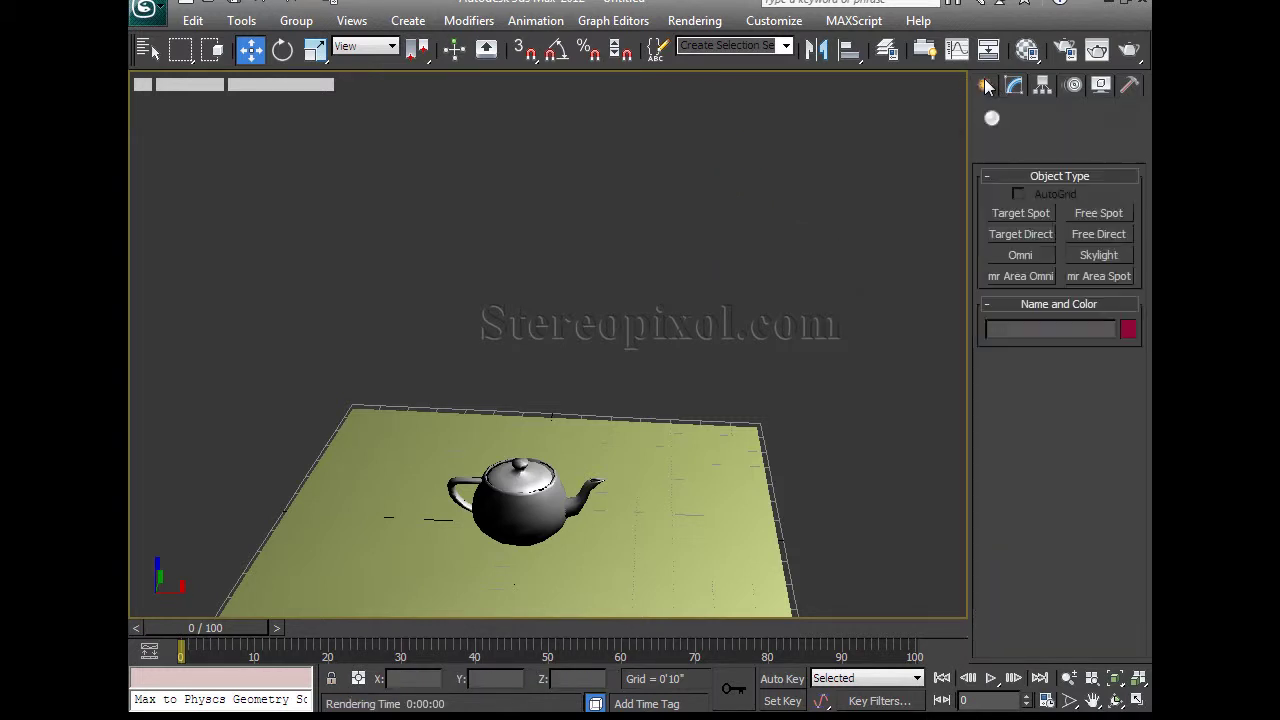
left_click(1023, 213)
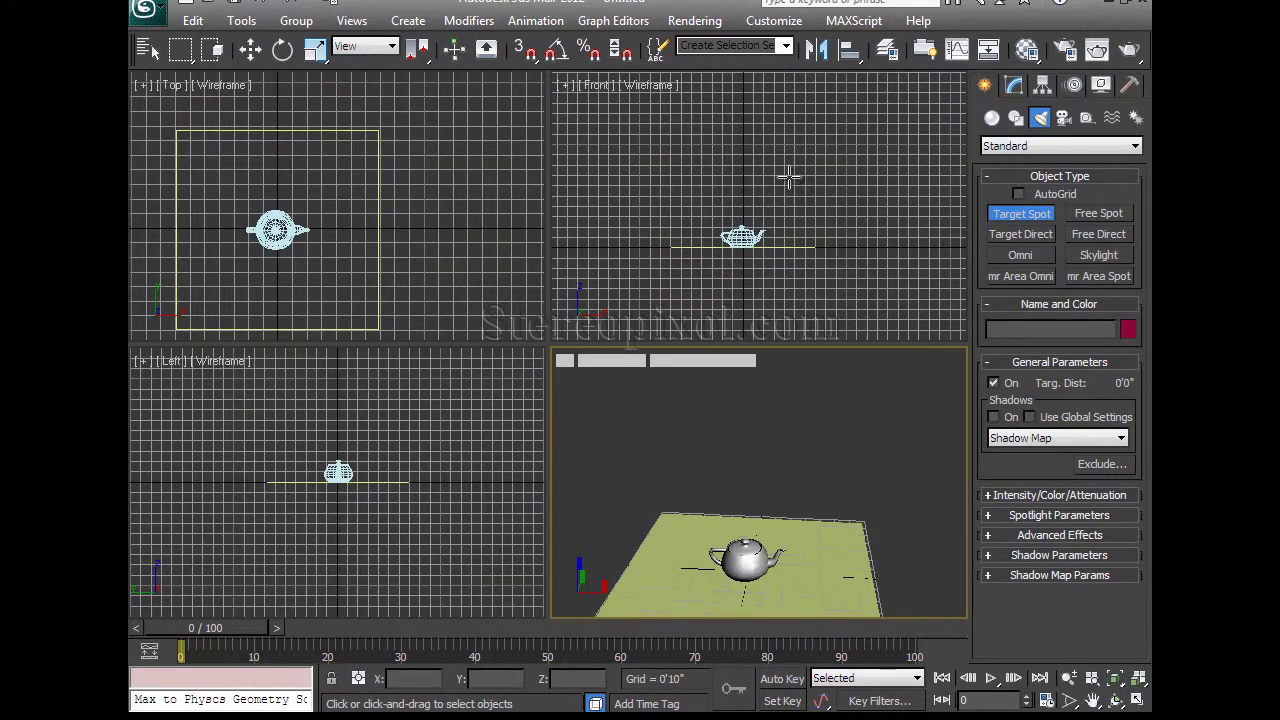
left_click_drag(790, 180, 742, 237)
key("w")
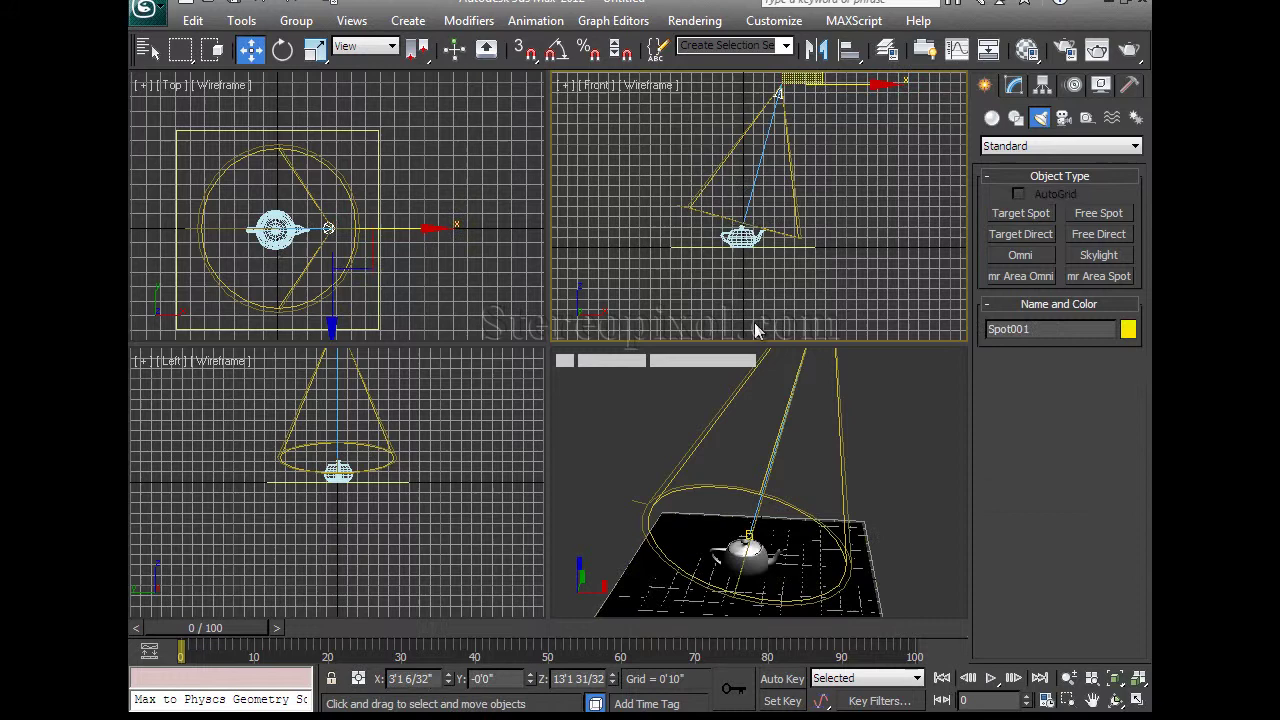
right_click(870, 455)
Maximize the Perspective view and orbit to show the spotlight cone over the teapot
key("alt+w")
middle_click_drag(835, 207, 818, 264, "alt")
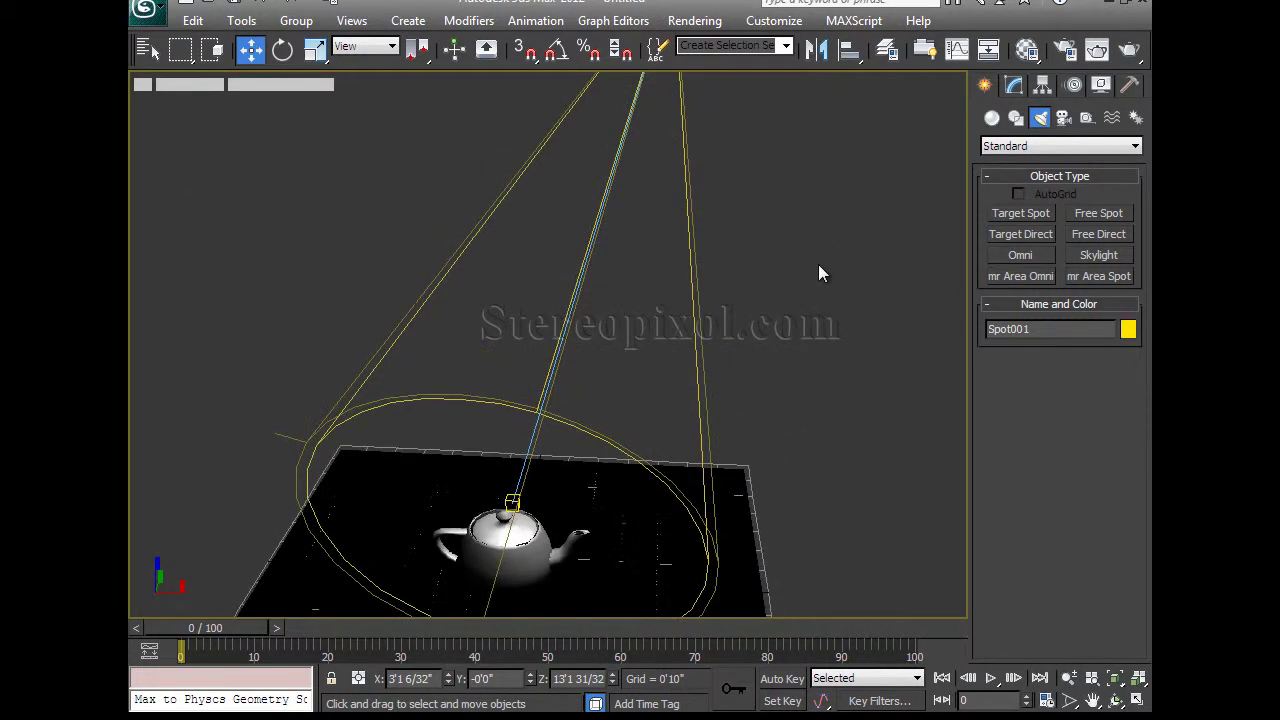
middle_click_drag(779, 366, 806, 374, "alt")
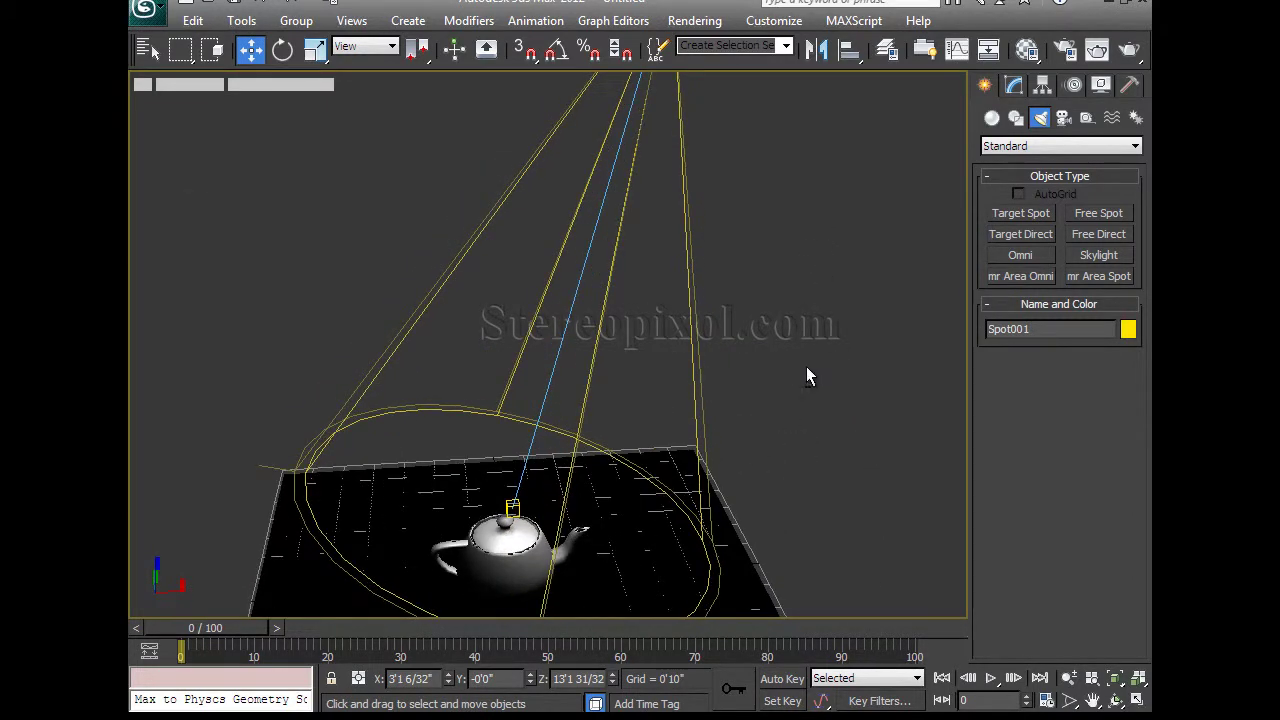
Turn on Spot001's Projector Map under Advanced Effects and load the BARK5.jpg bitmap
left_click(1016, 88)
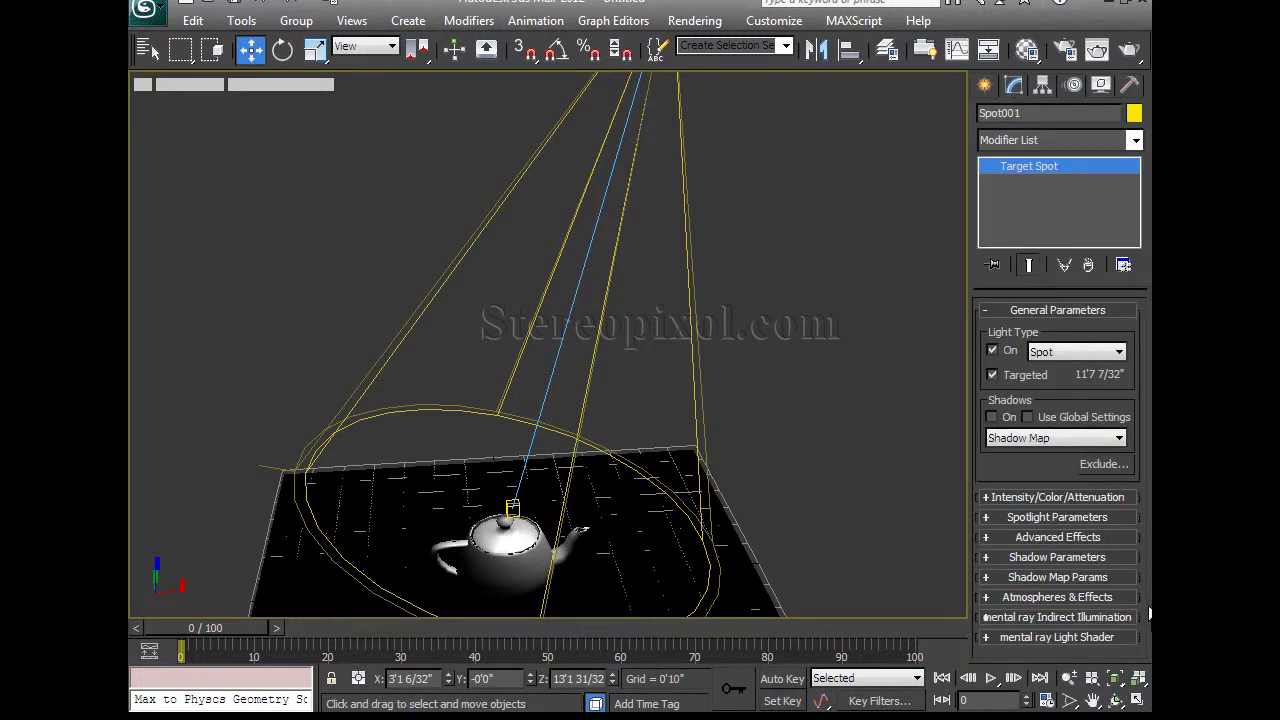
left_click(1005, 538)
left_click(1080, 630)
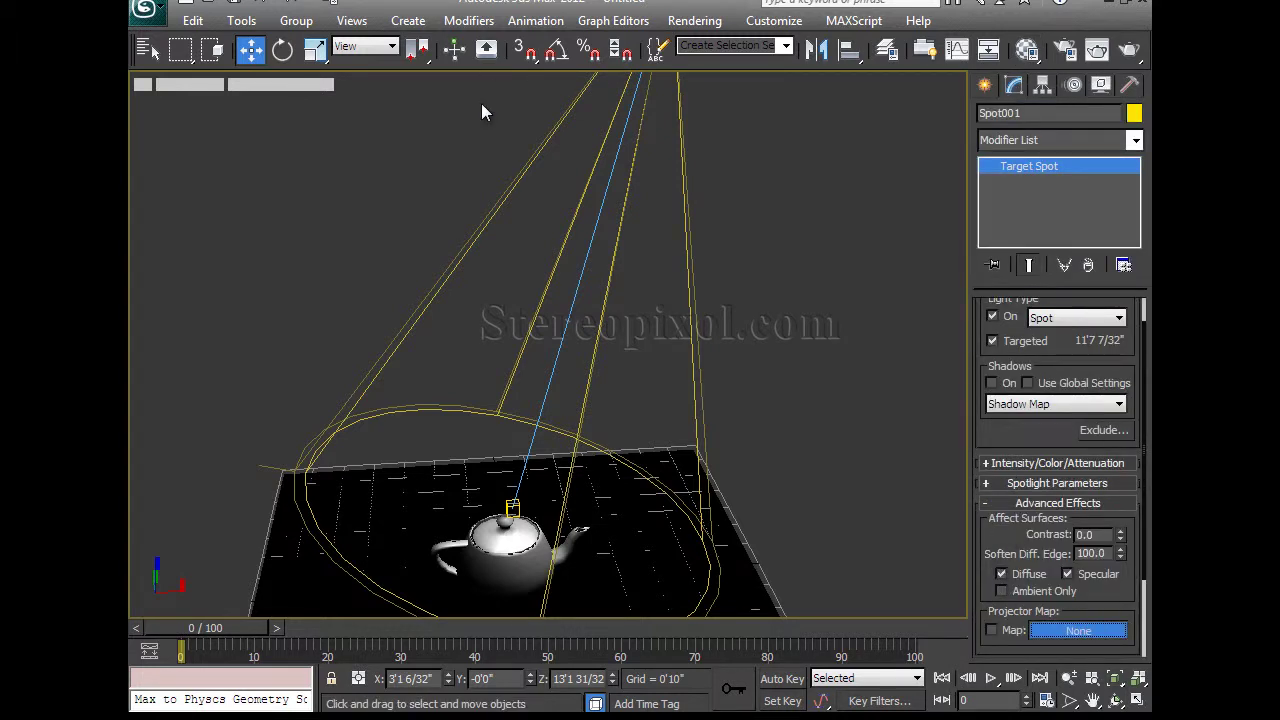
left_click(1097, 630)
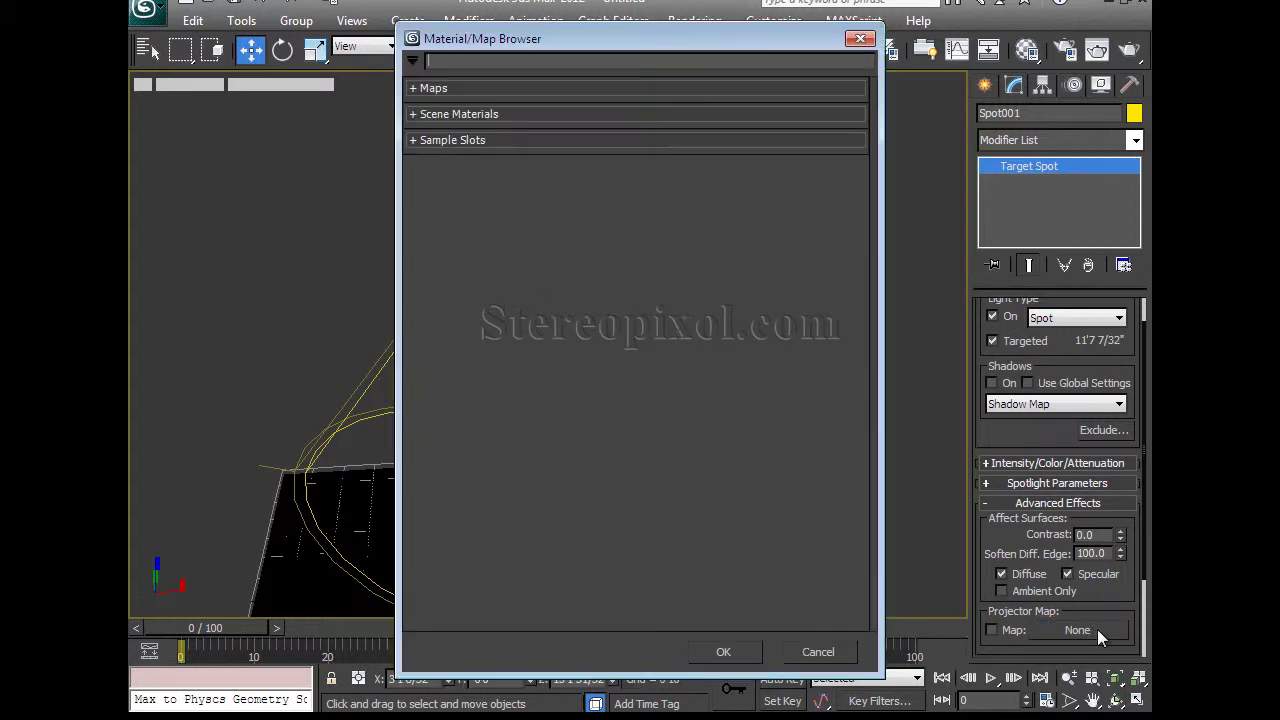
left_click(415, 87)
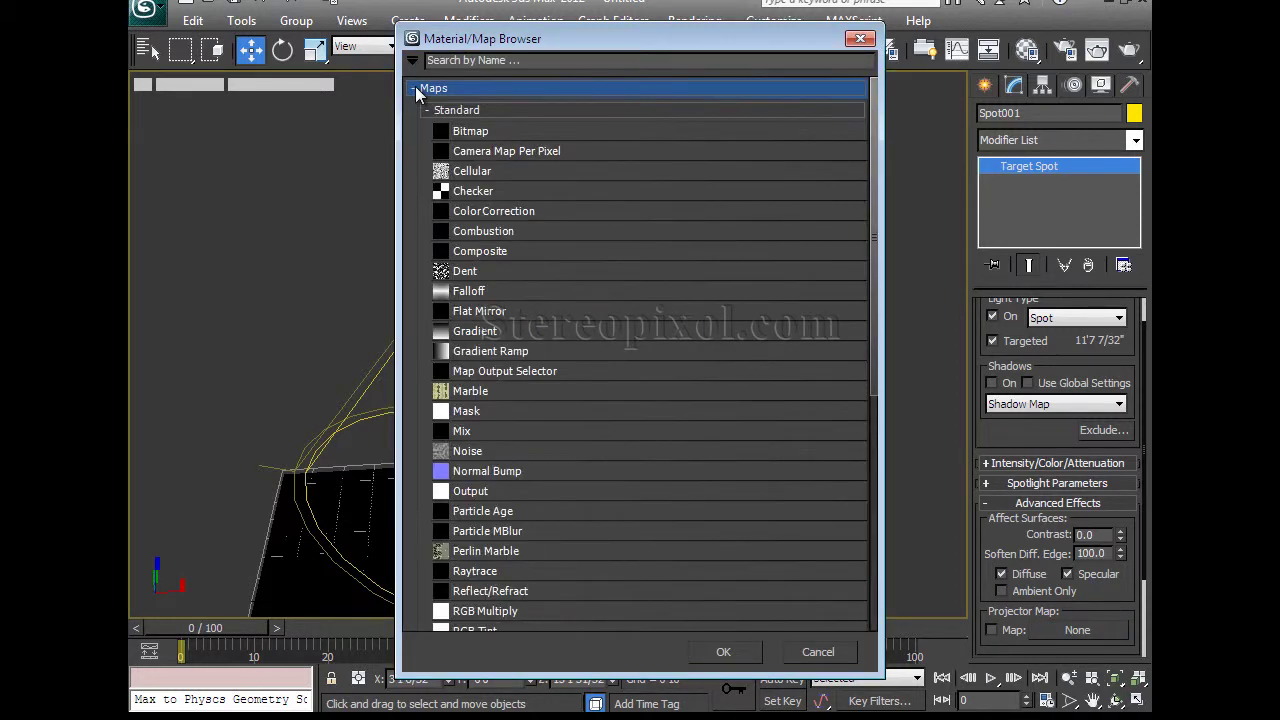
left_click(476, 394)
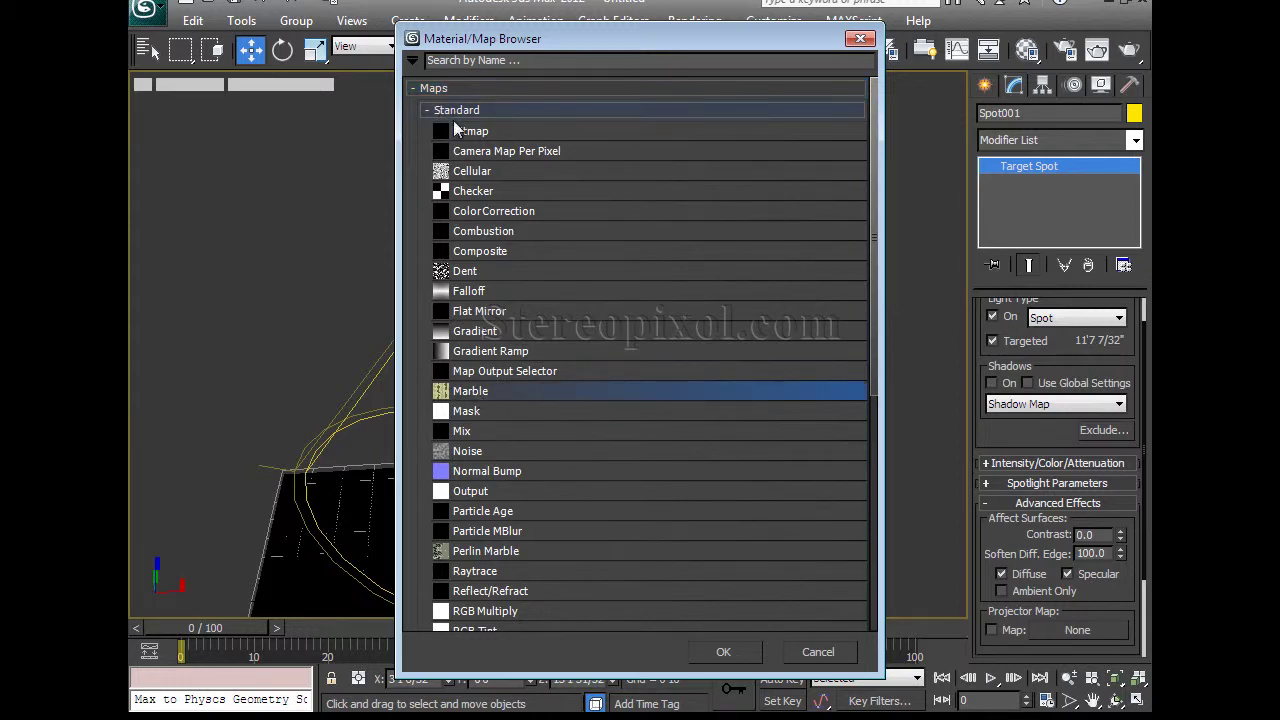
double_click(468, 132)
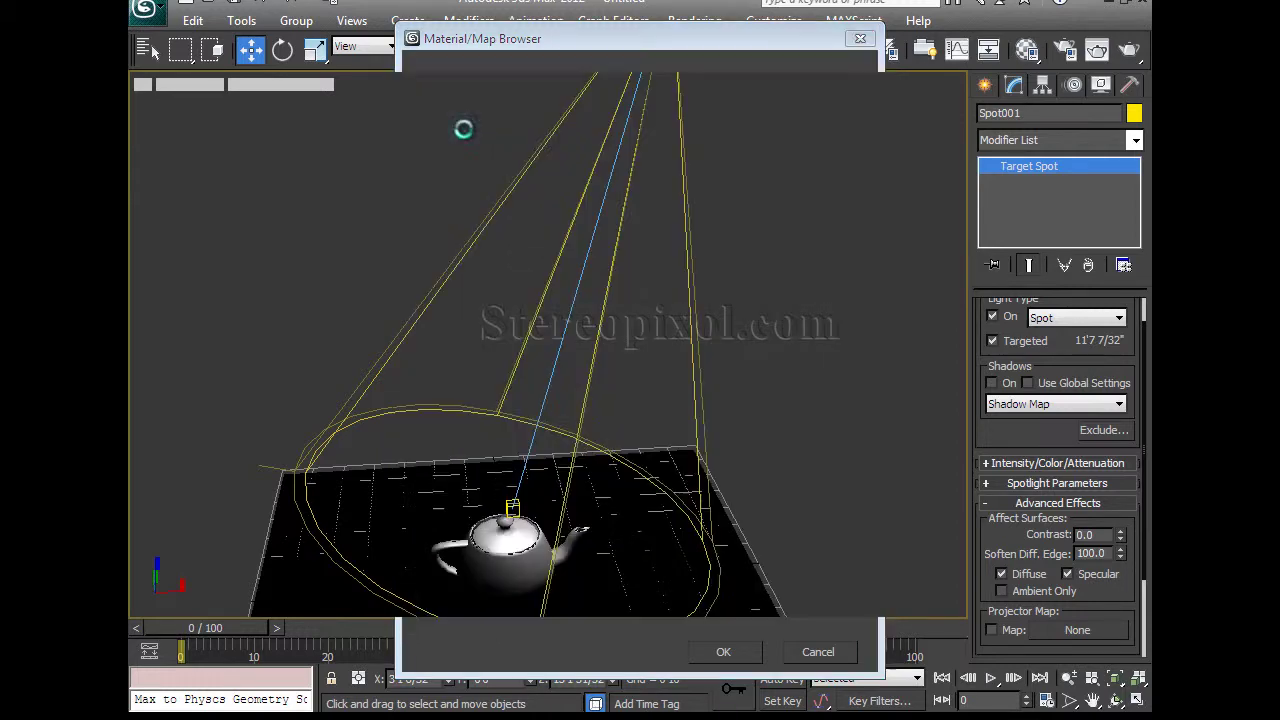
left_click(301, 140)
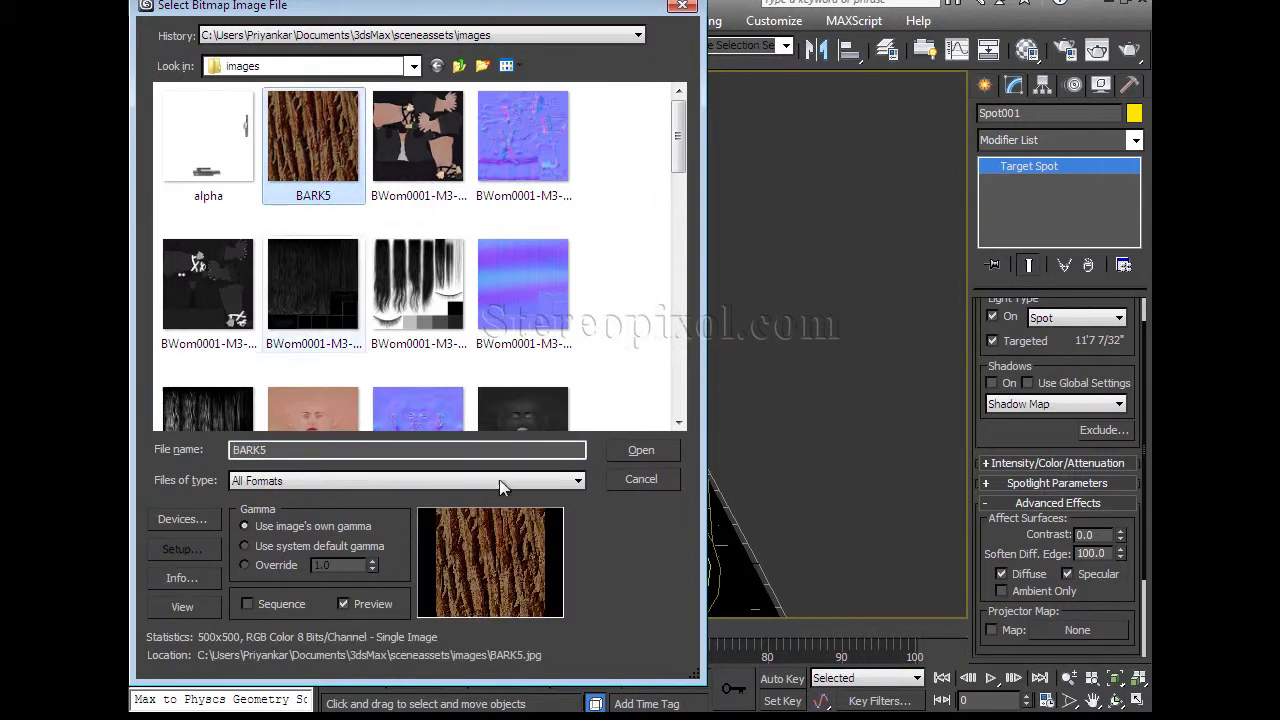
left_click(643, 451)
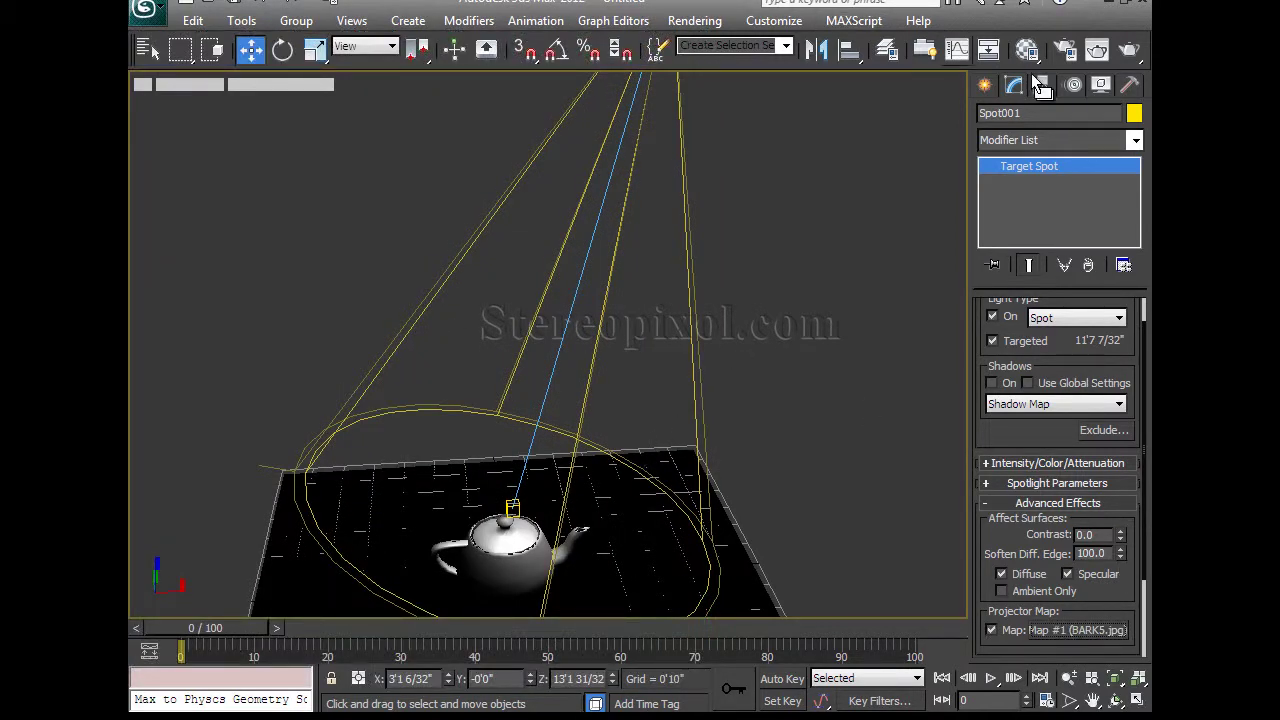
left_click(1128, 49)
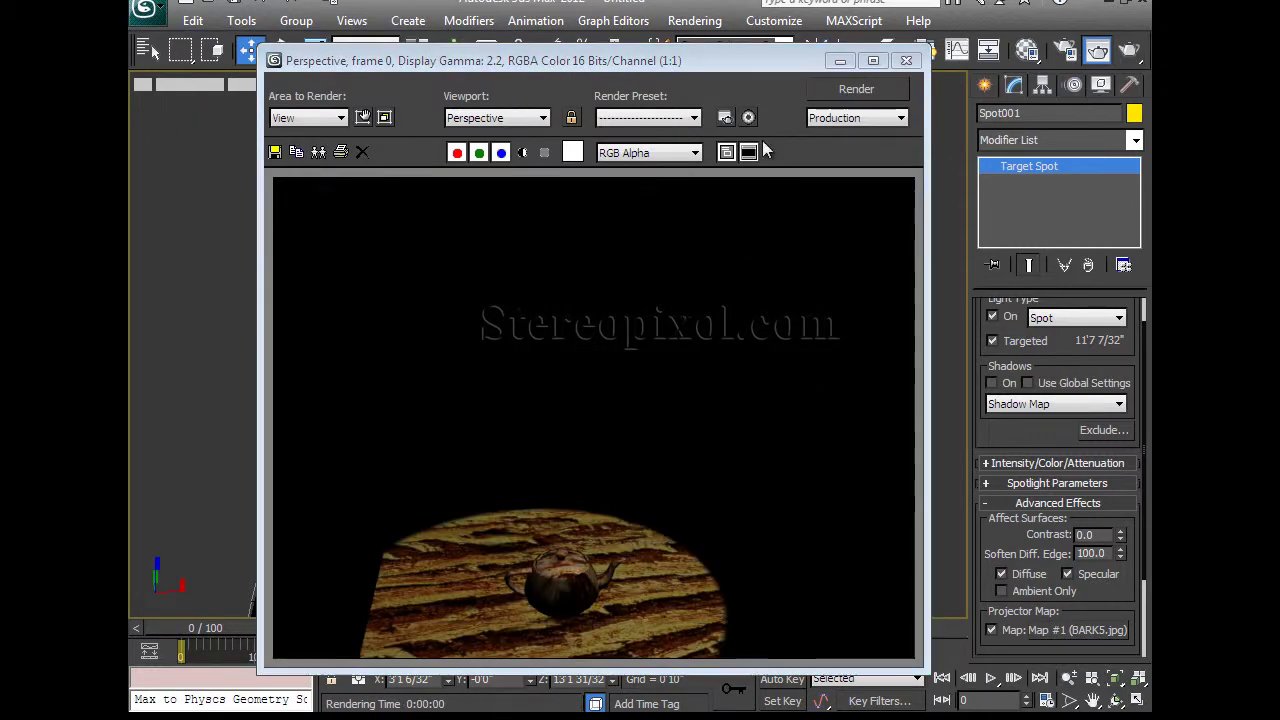
left_click_drag(752, 59, 747, 22)
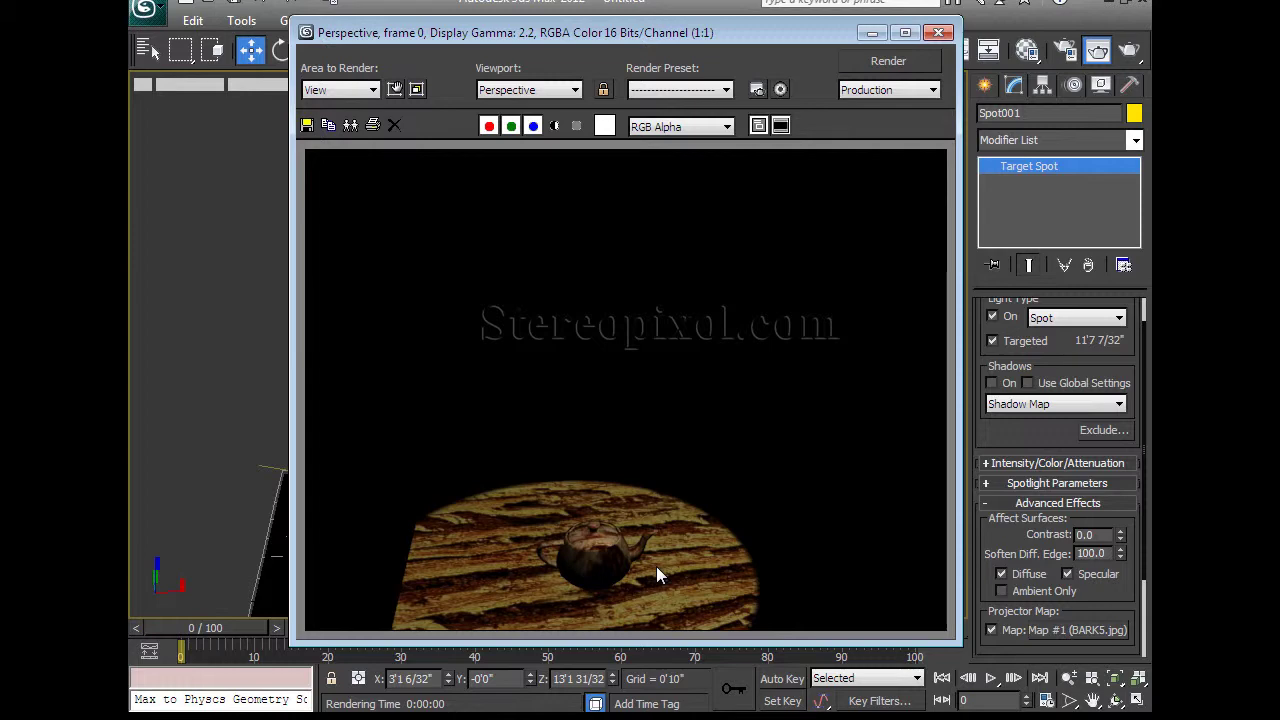
left_click(938, 33)
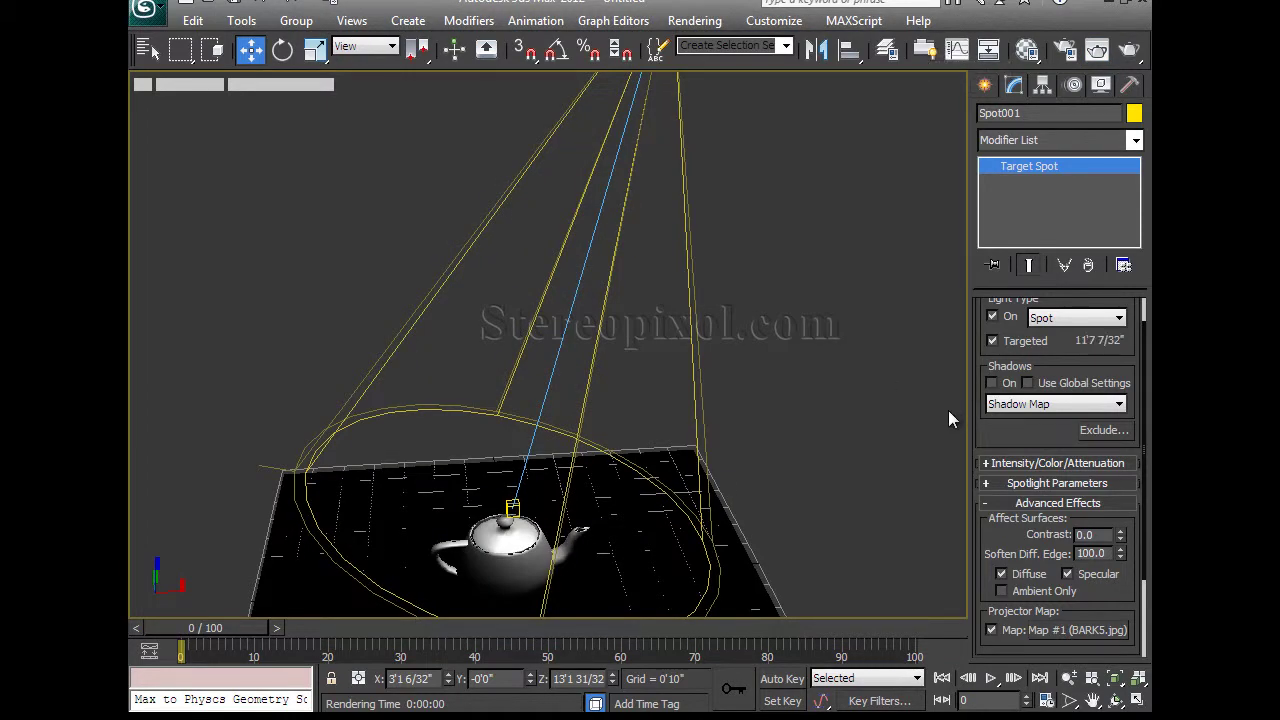
left_click_drag(1013, 438, 1016, 365)
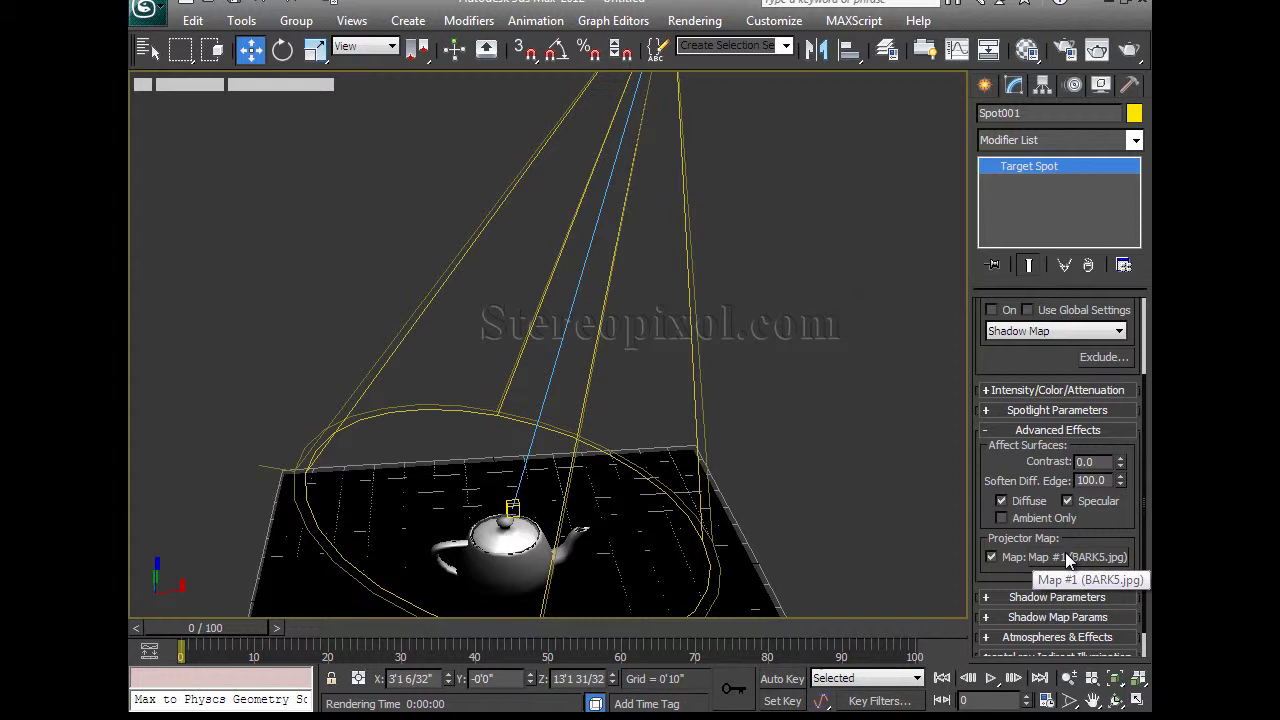
Make Spot001's cone rectangular with Hotspot 27.1 and Falloff reduced to 29.1
scroll(998, 460, "up", 1)
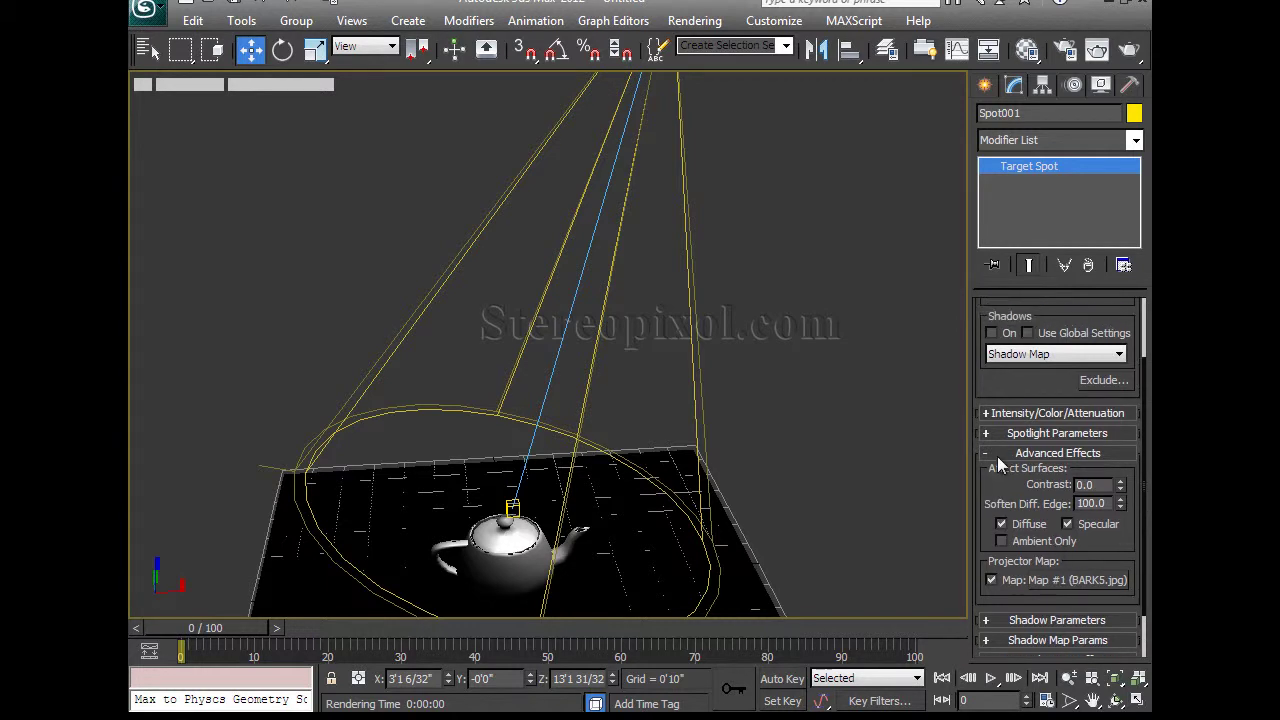
left_click(1003, 435)
left_click(1085, 535)
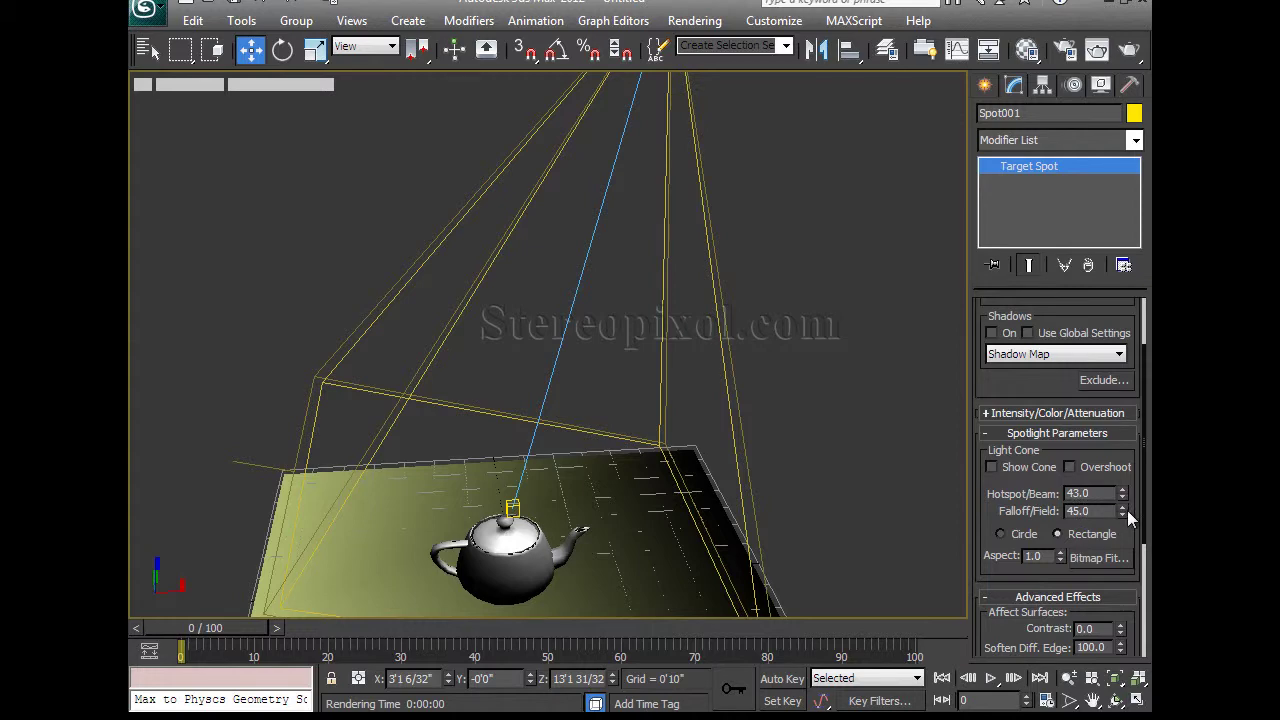
left_click_drag(1123, 511, 1114, 675)
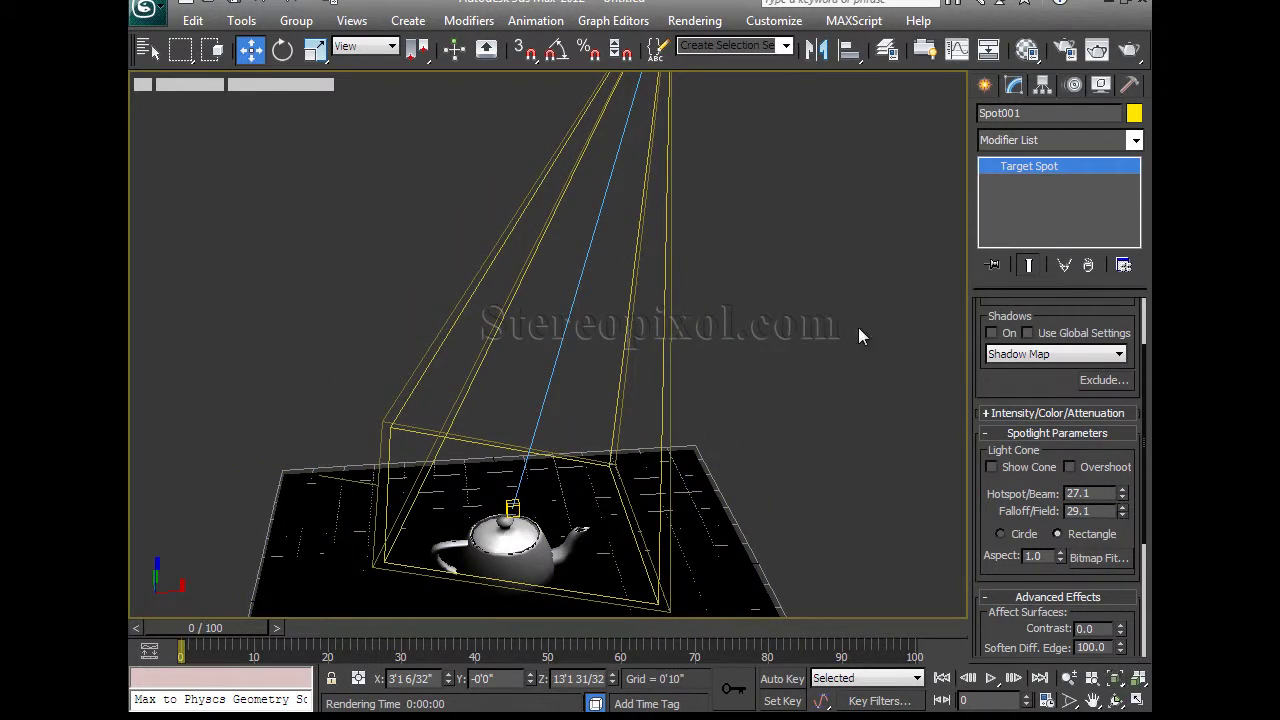
Render the bark-lit square under the teapot, pan to frame the plane, and render again
left_click(1135, 50)
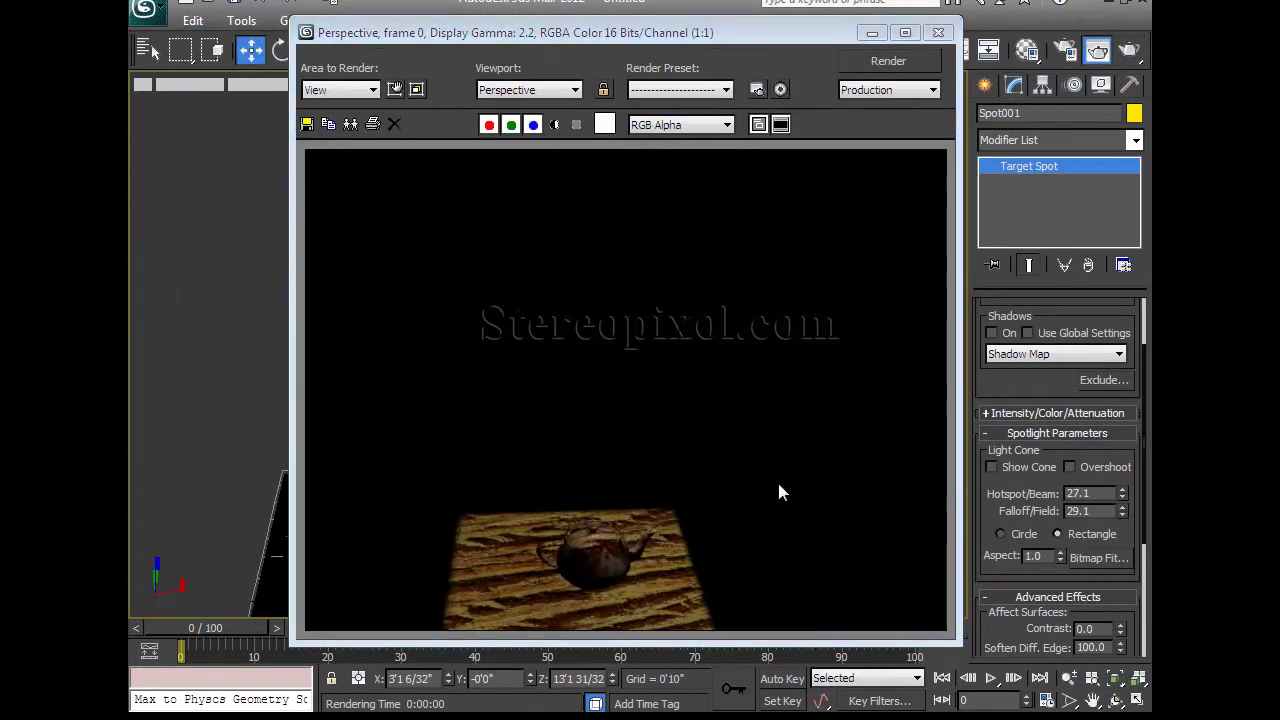
left_click(938, 32)
middle_click_drag(773, 311, 796, 218)
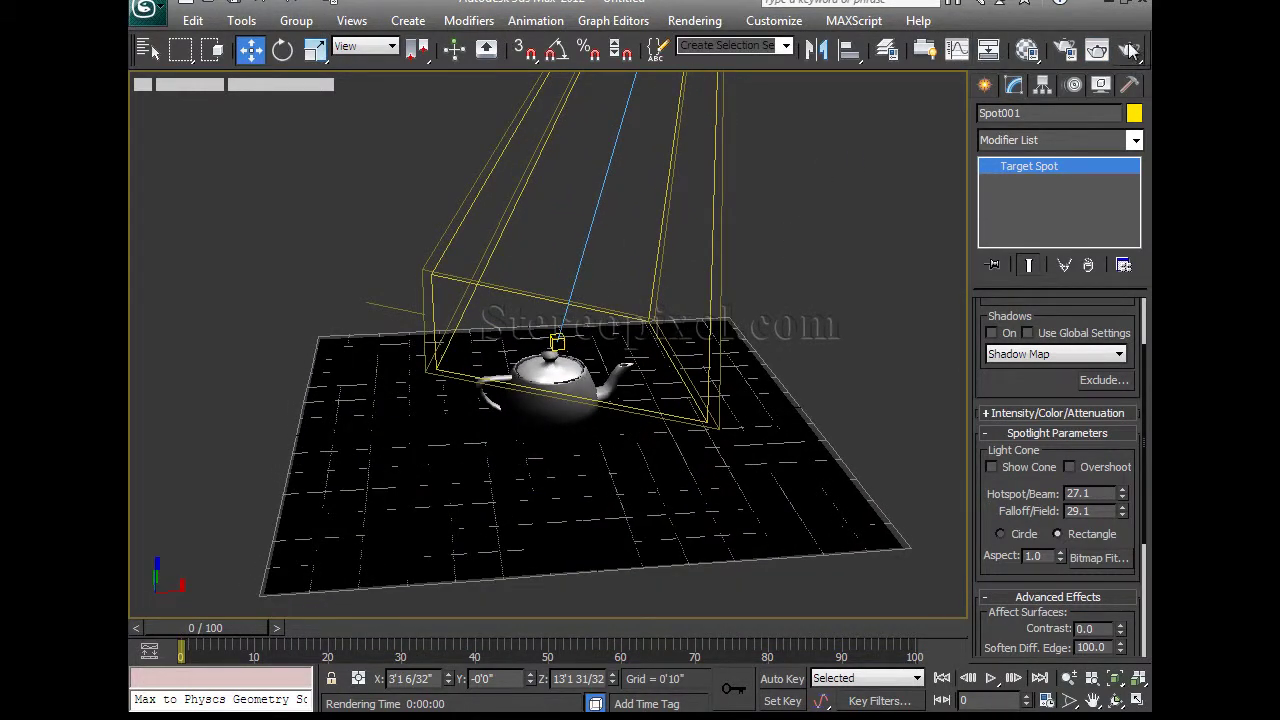
left_click(1129, 50)
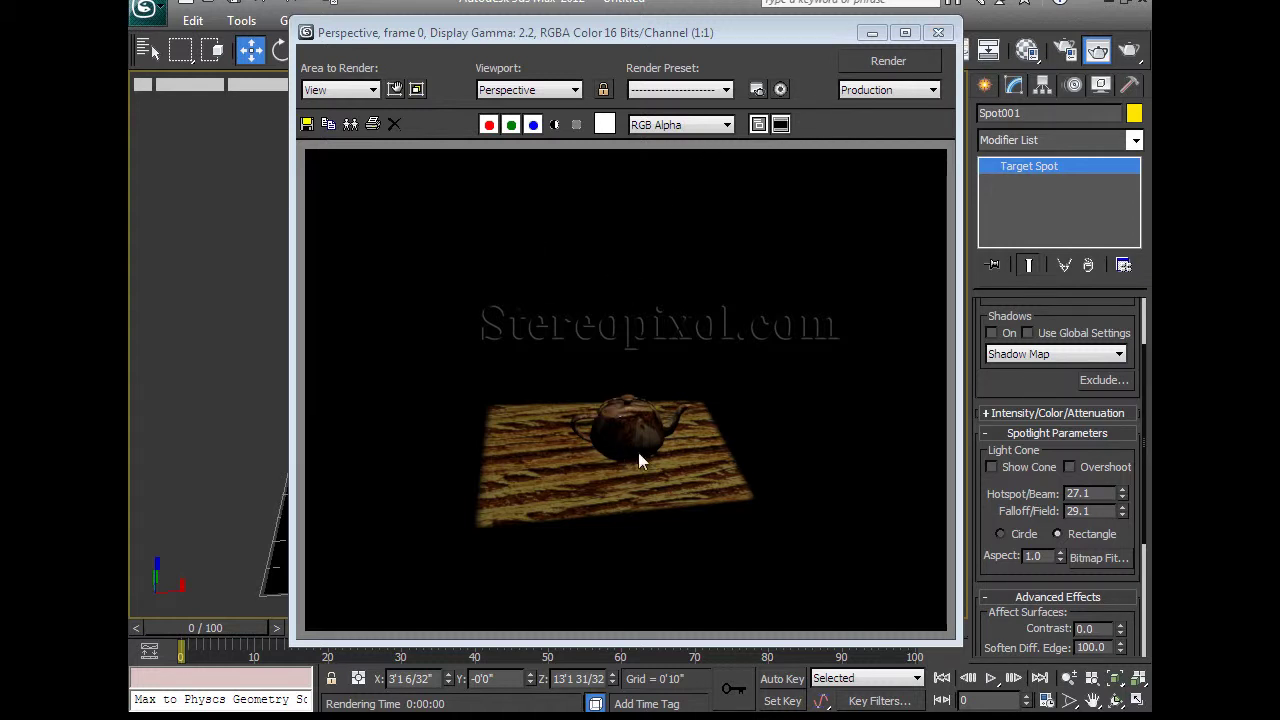
left_click(937, 33)
scroll(997, 580, "down", 5)
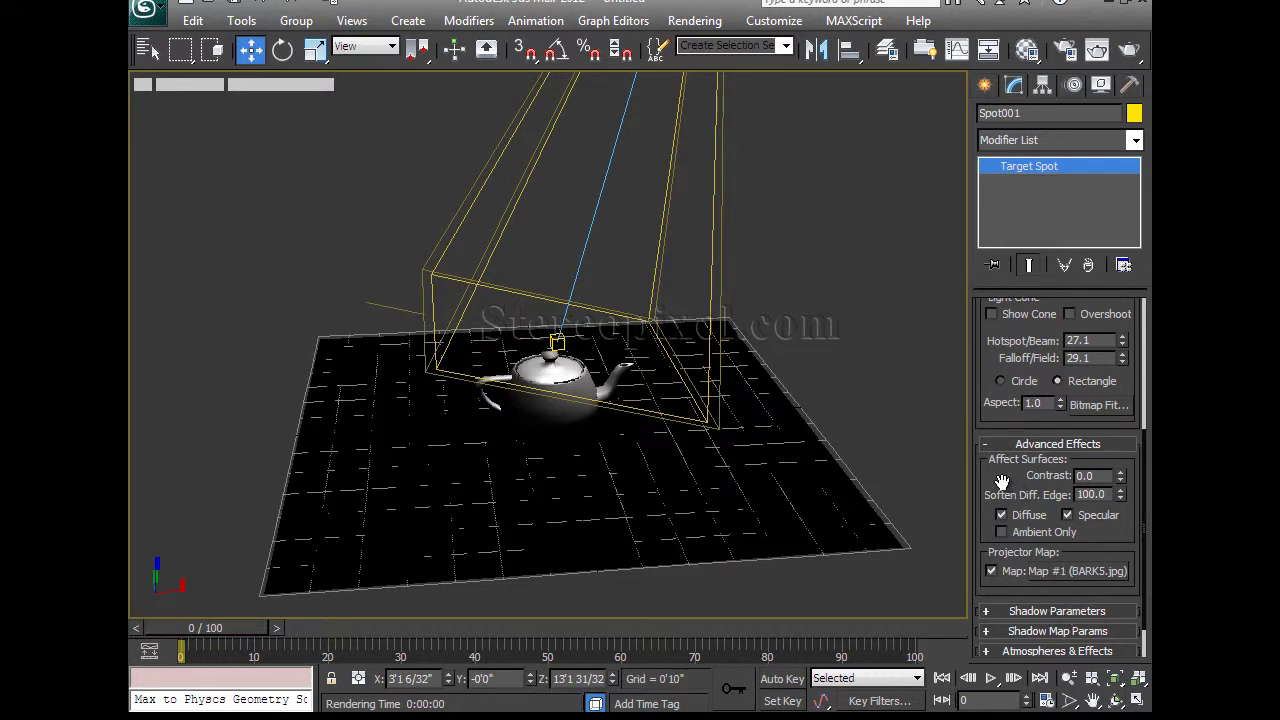
Bring back the standard light types in the Create panel and reframe the teapot and plane
left_click_drag(999, 480, 998, 439)
middle_click_drag(825, 322, 807, 352)
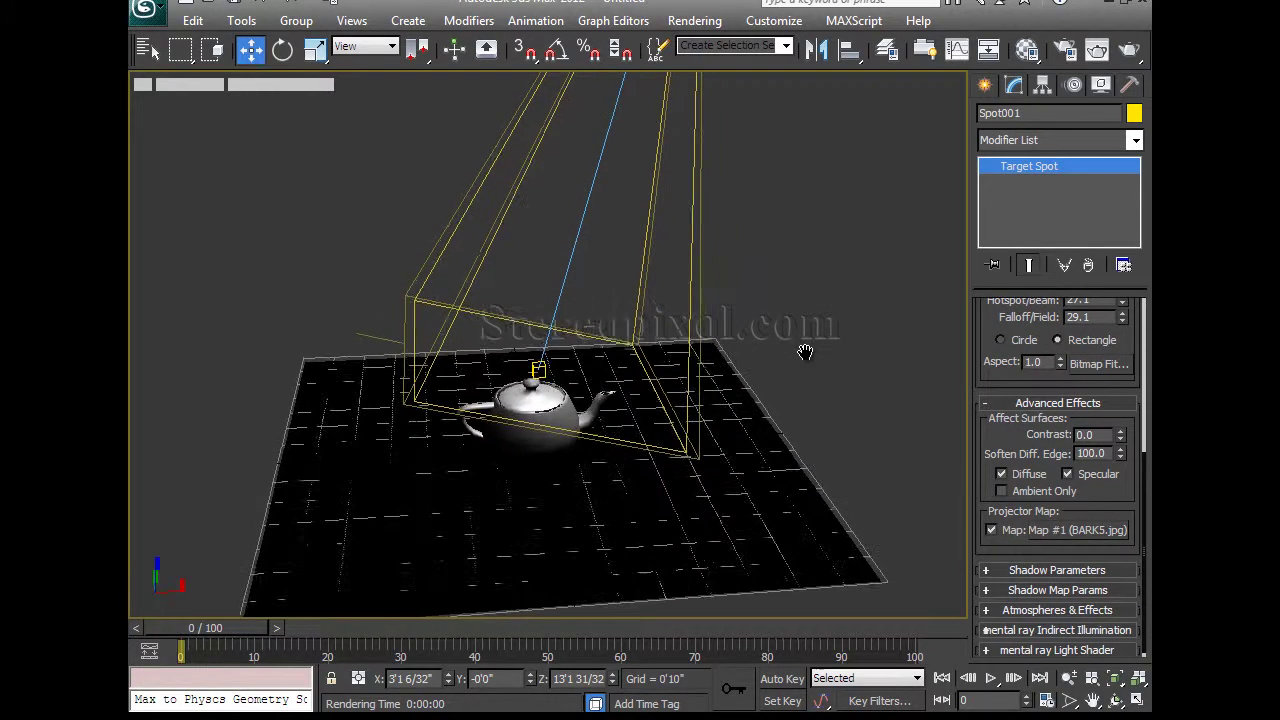
left_click(985, 86)
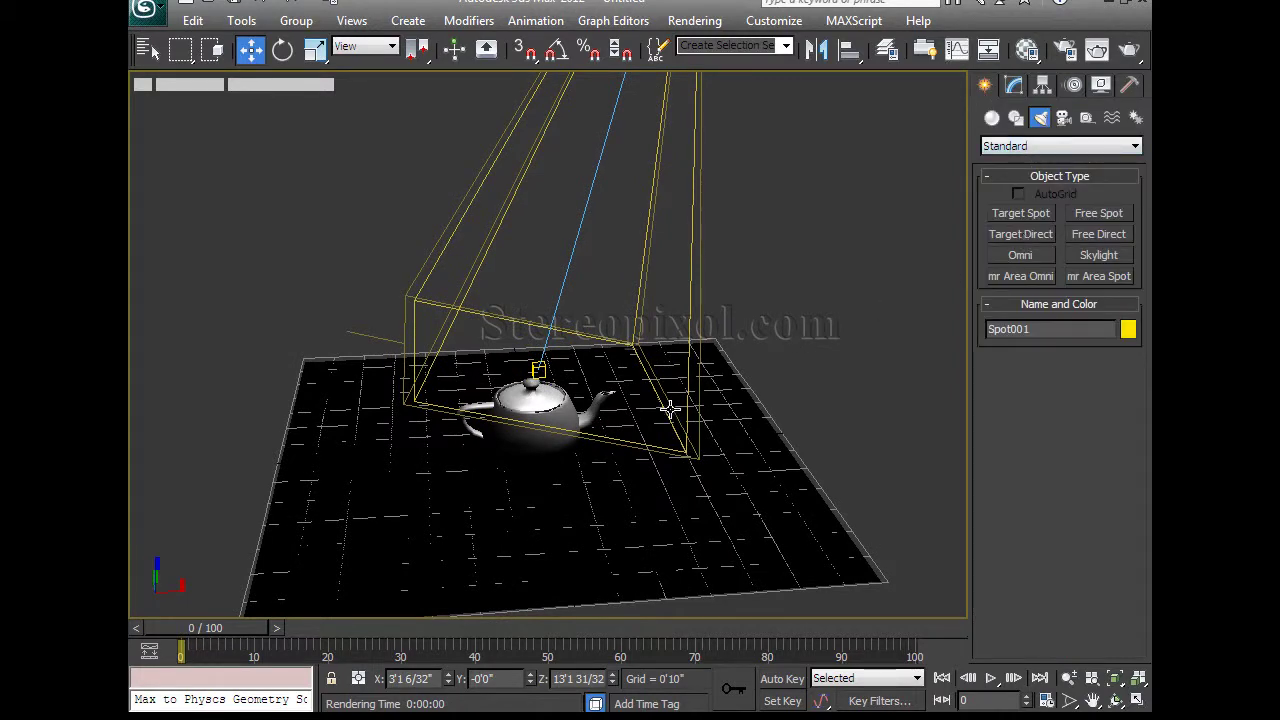
middle_click_drag(669, 406, 740, 400, "alt")
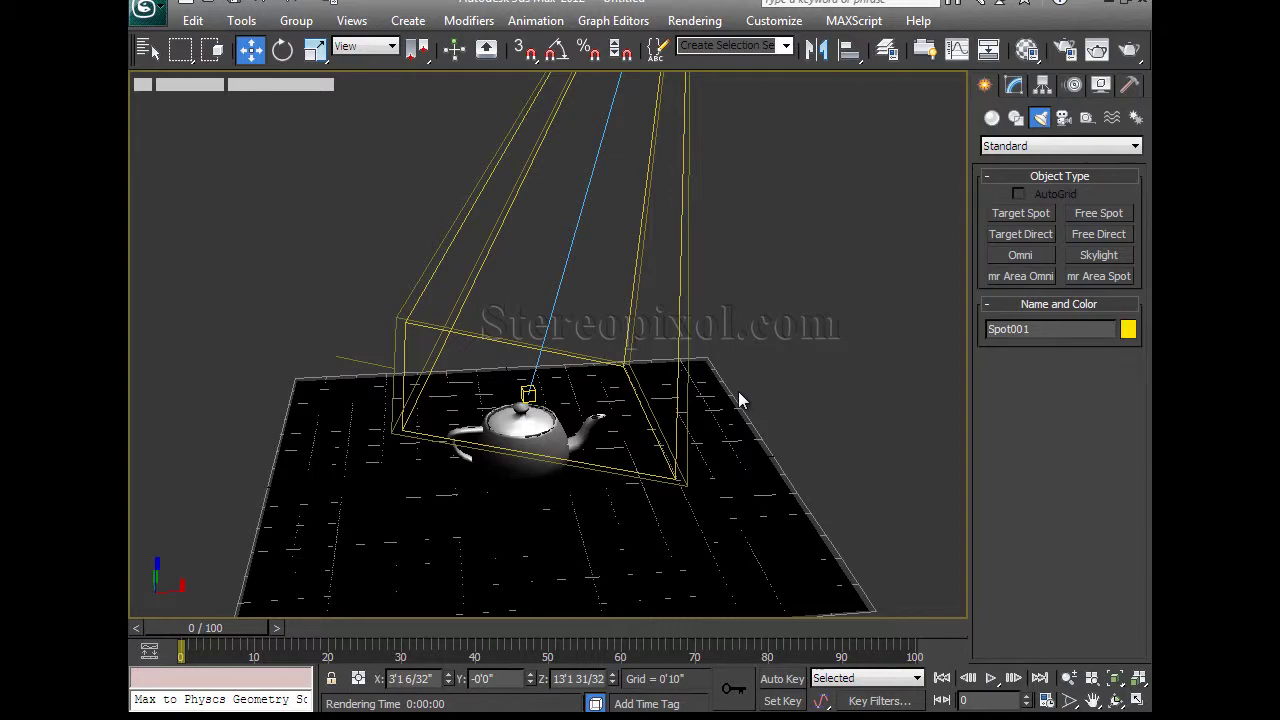